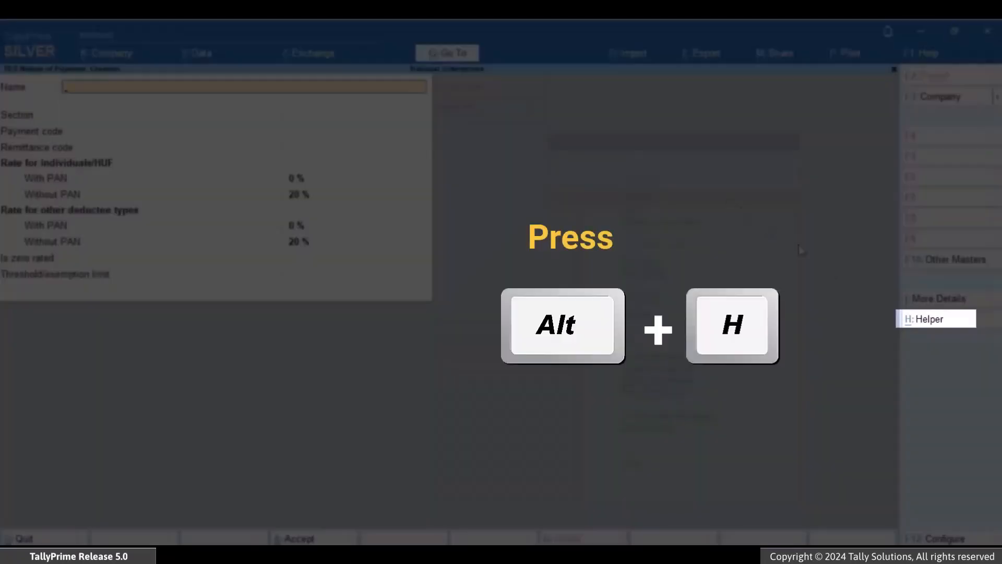
- Fill in the TDS nature of payment from the predefined 194Q entry, Payment of certain sum for purchase of goods, accepting its section and payment code
click(930, 321)
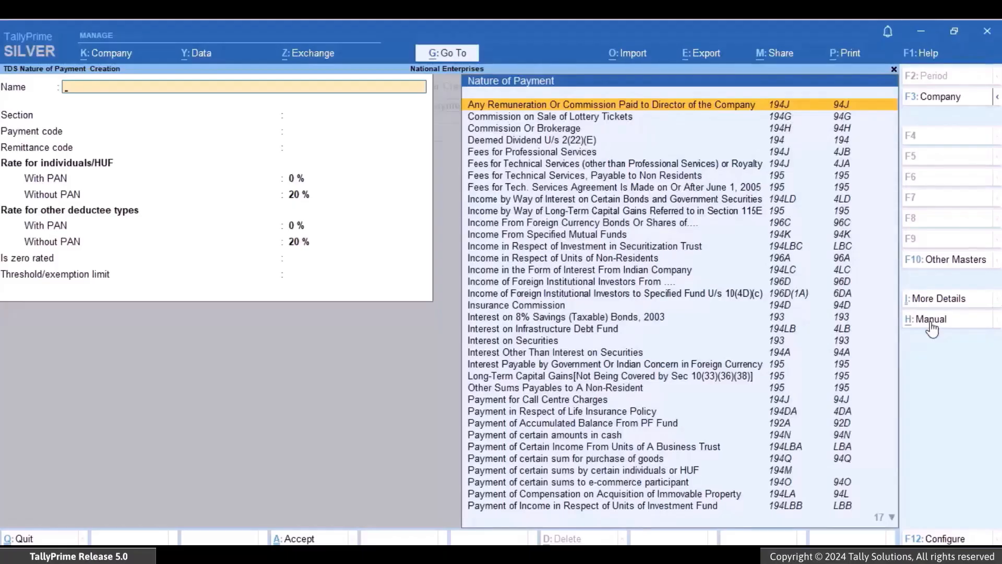
text(194)
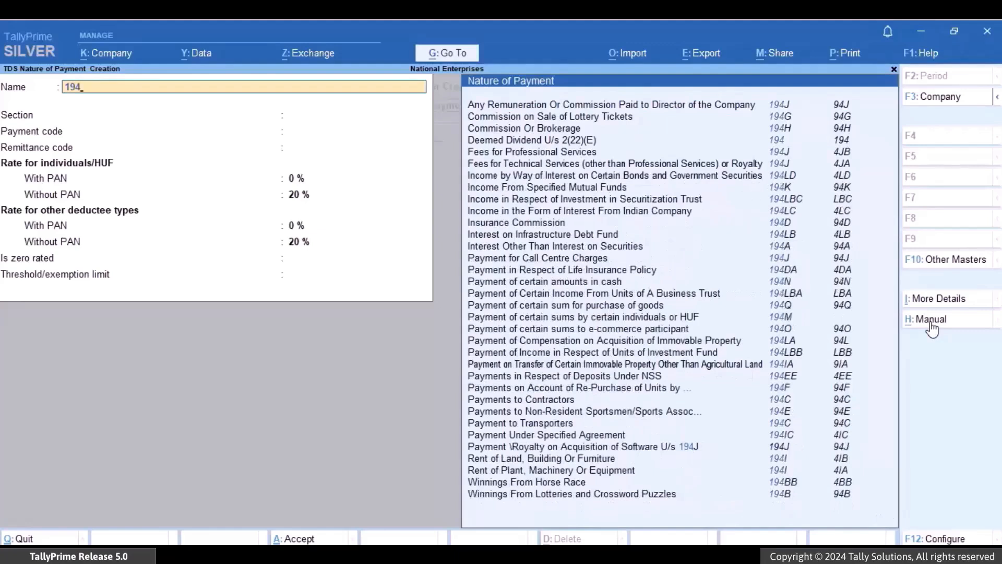
text(q)
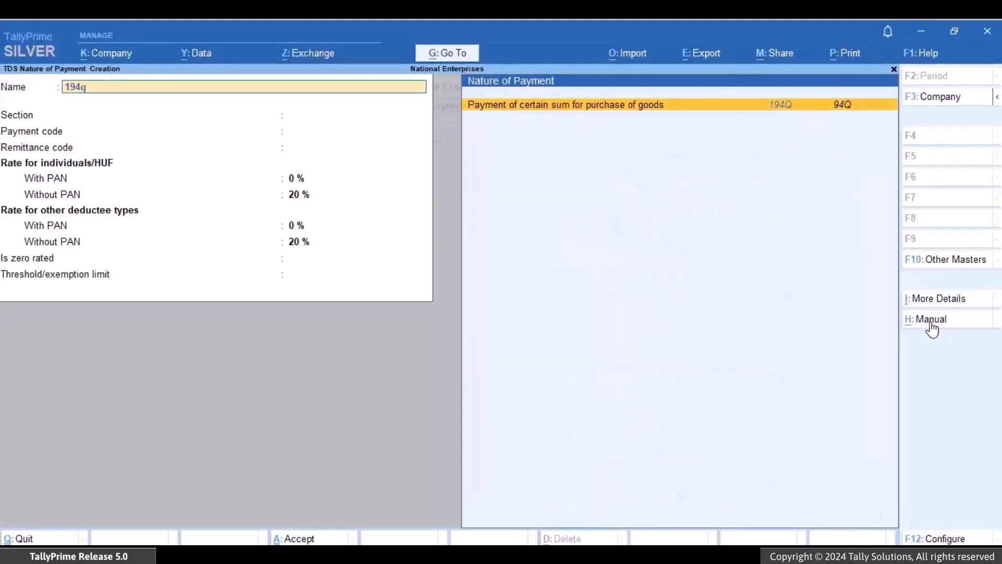
key(Return)
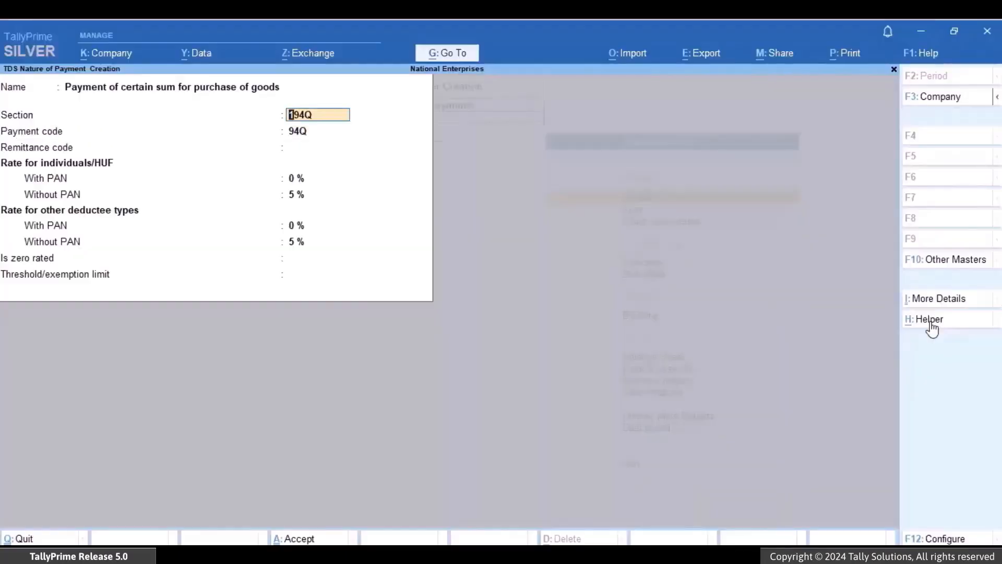
key(Return)
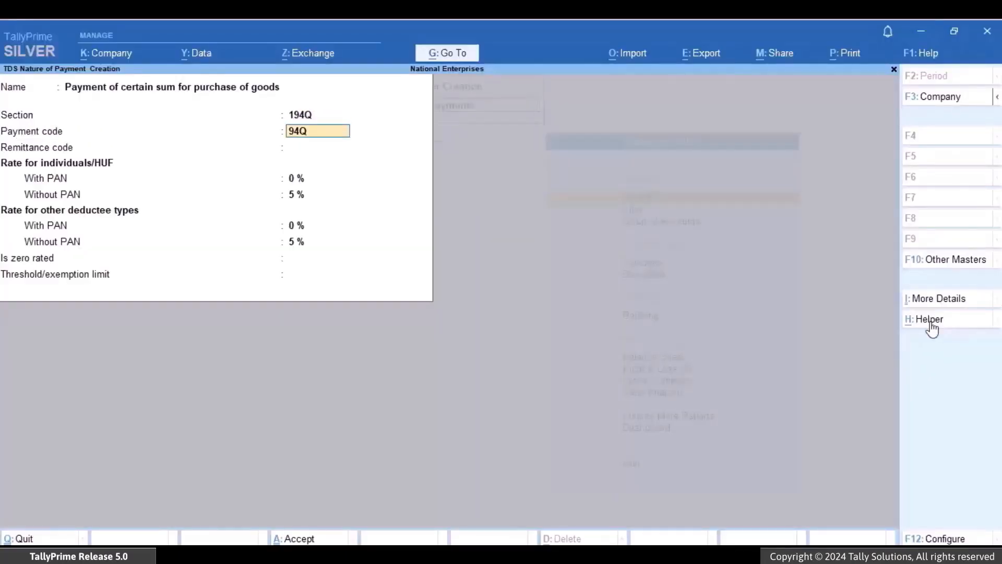
key(Return)
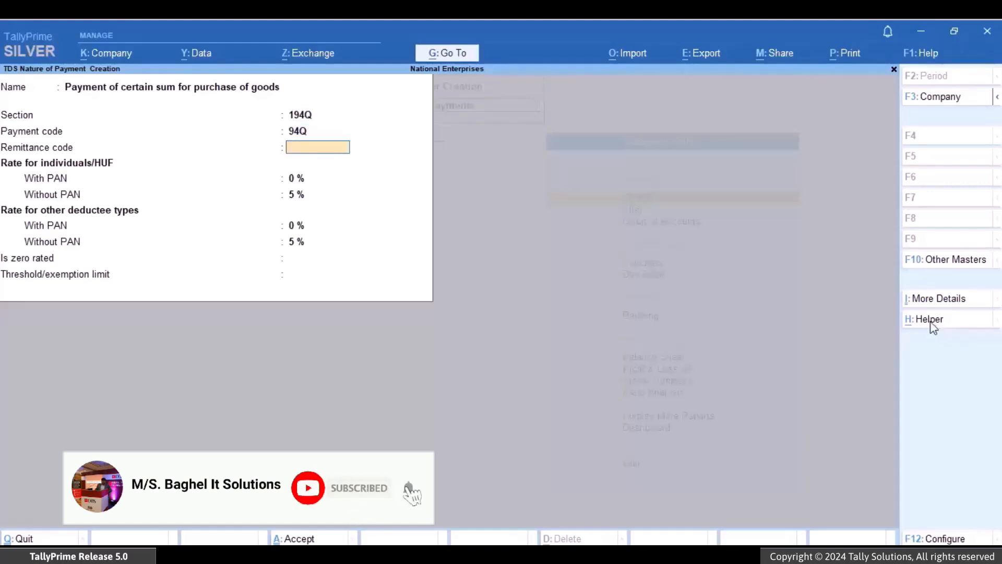
- Leave the remittance code blank and set the With PAN rate to 0.10 % for individuals/HUF and other deductee types
key(Return)
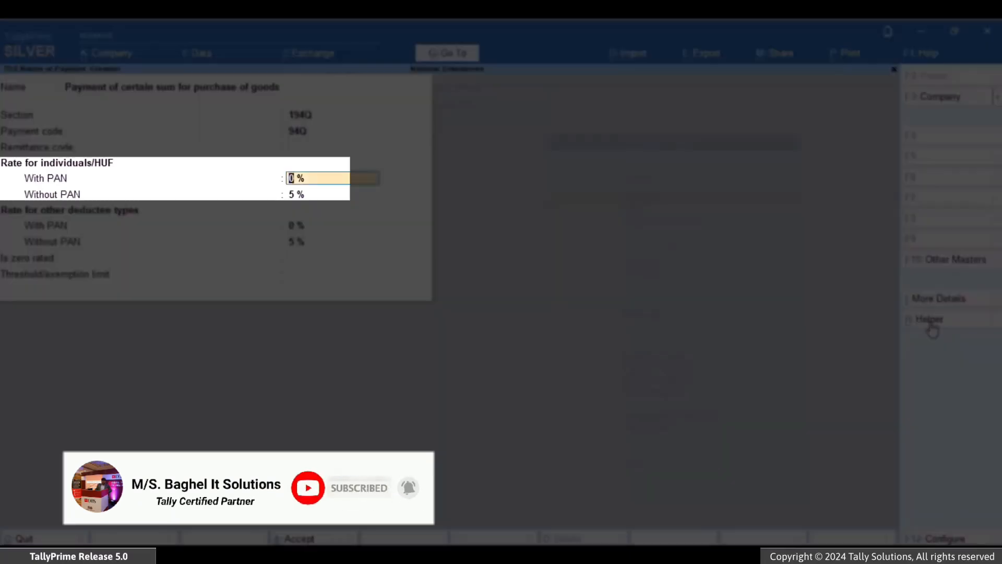
text(0)
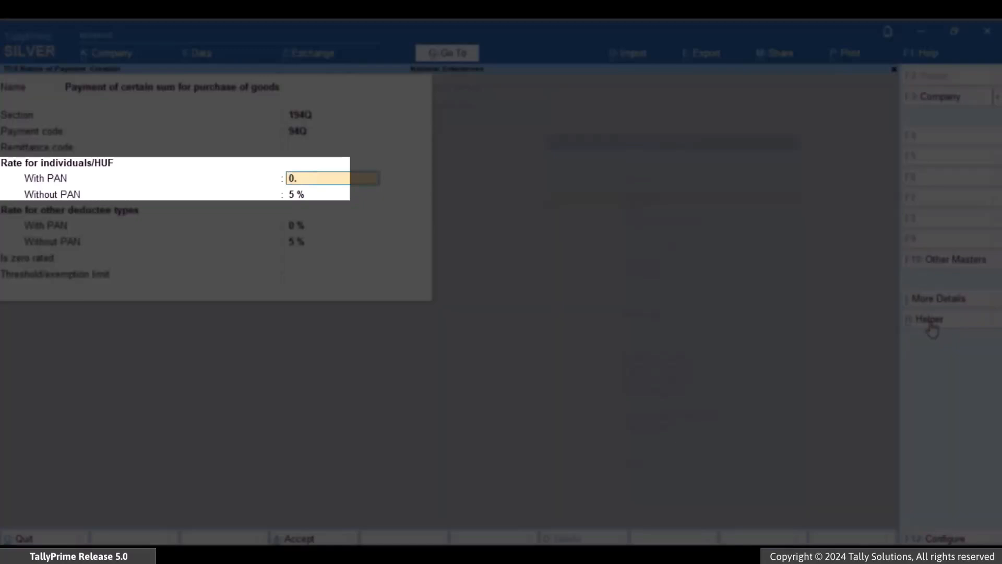
text(.10)
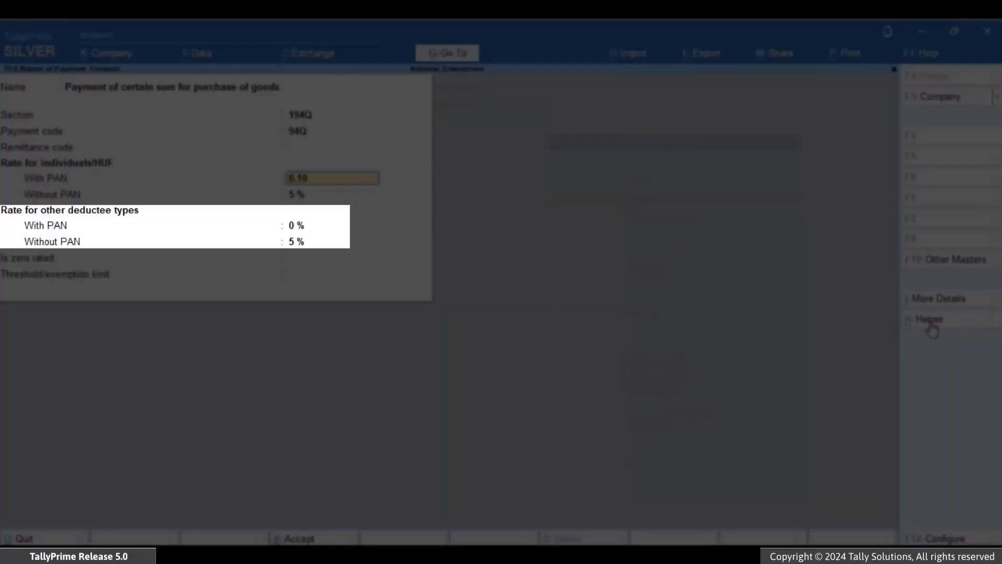
key(Return)
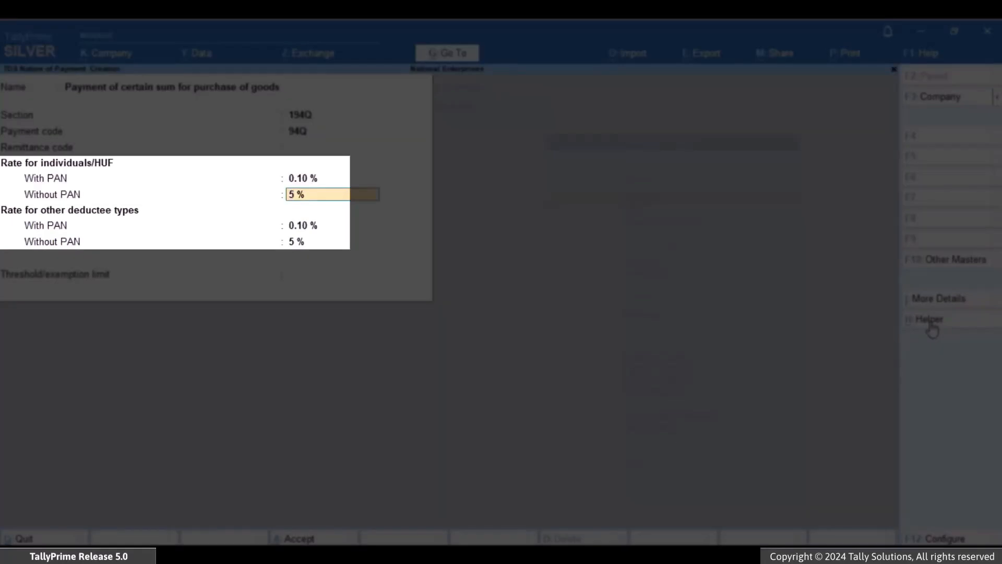
key(Return)
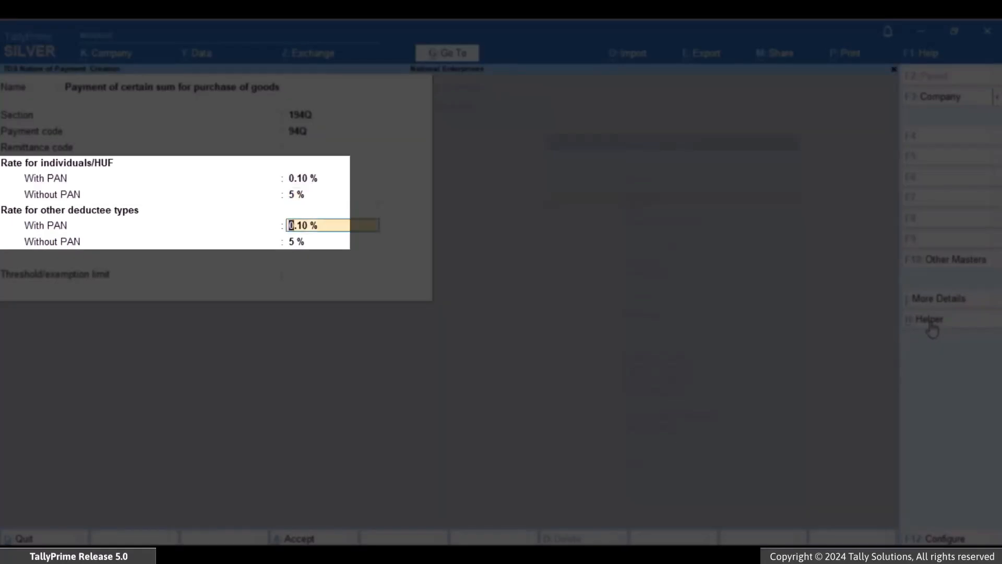
key(Return)
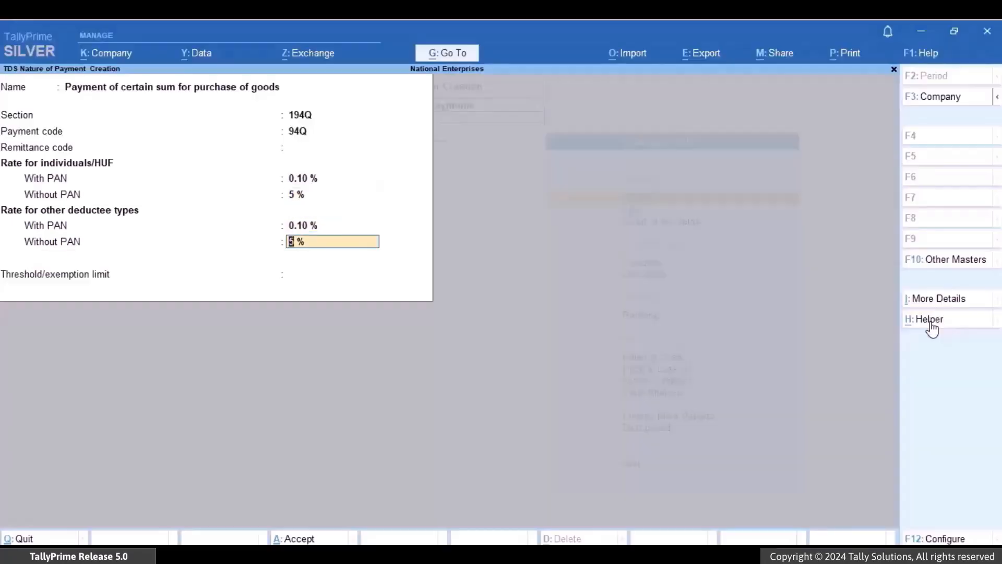
- Set the threshold/exemption limit to 5000000 with tax calculated on the value exceeding it, and save the nature of payment
key(Return)
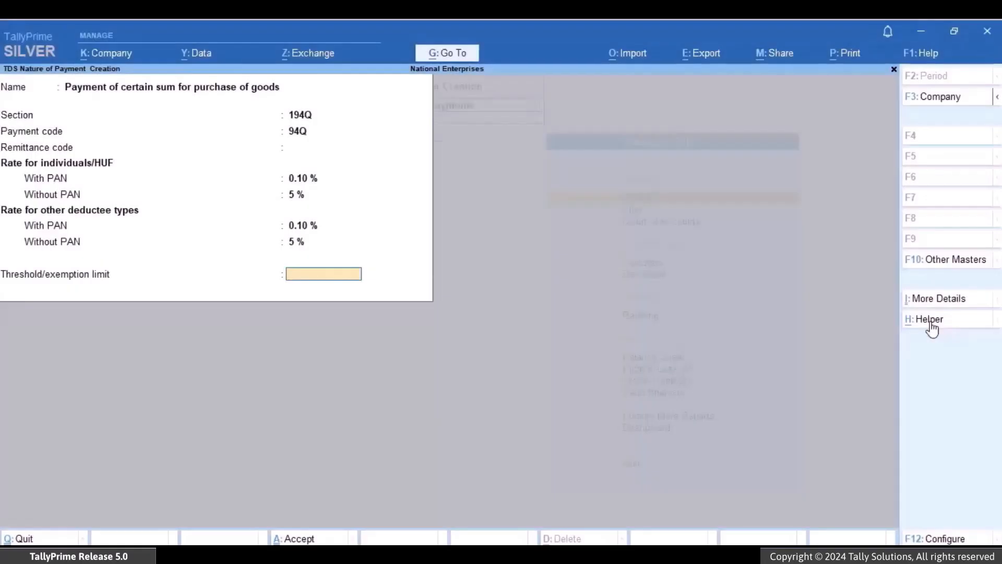
text(500000)
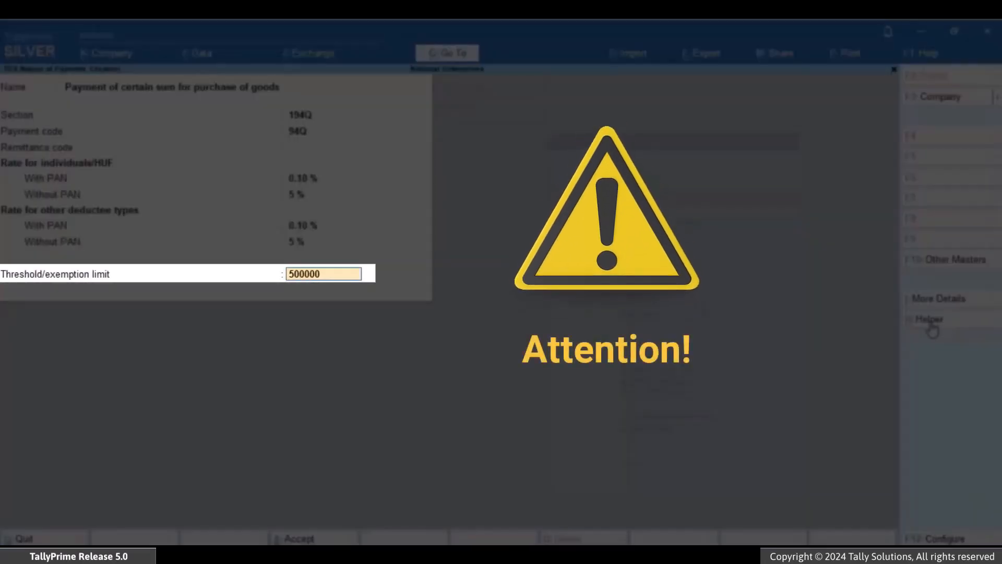
text(0)
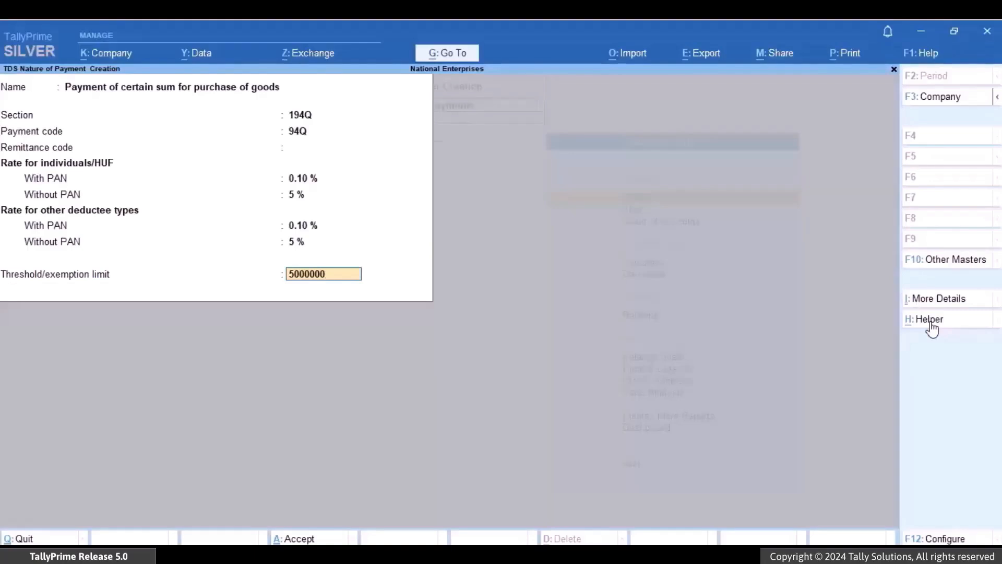
key(Return)
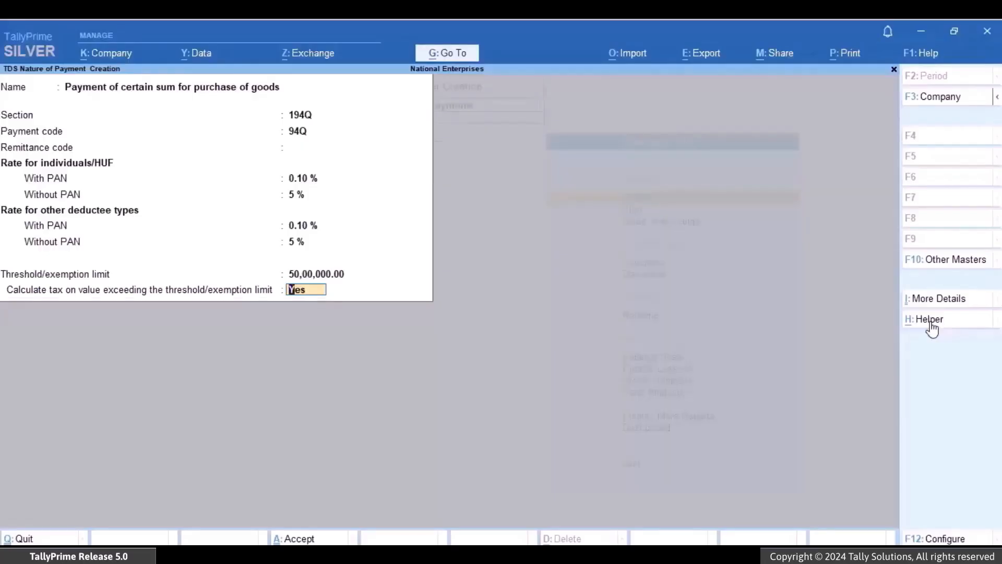
key(Return)
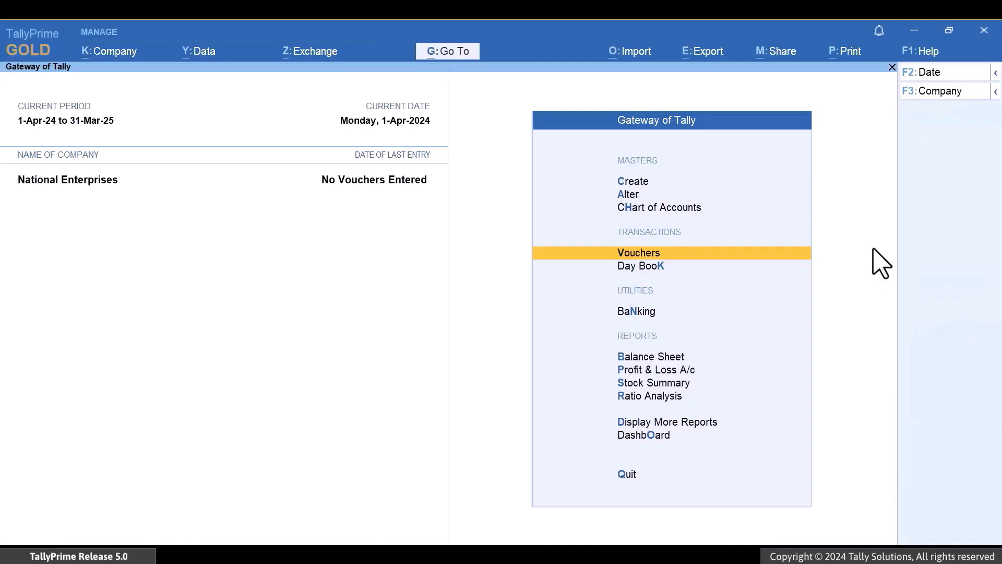
- Start a purchase voucher with supplier invoice number 687 dated 1-Apr-24
key(Return)
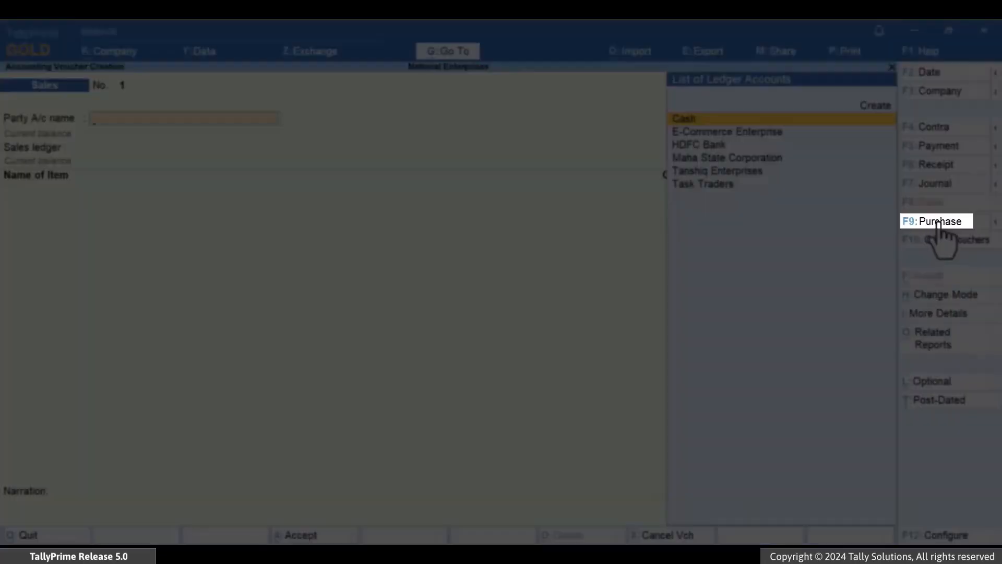
click(938, 222)
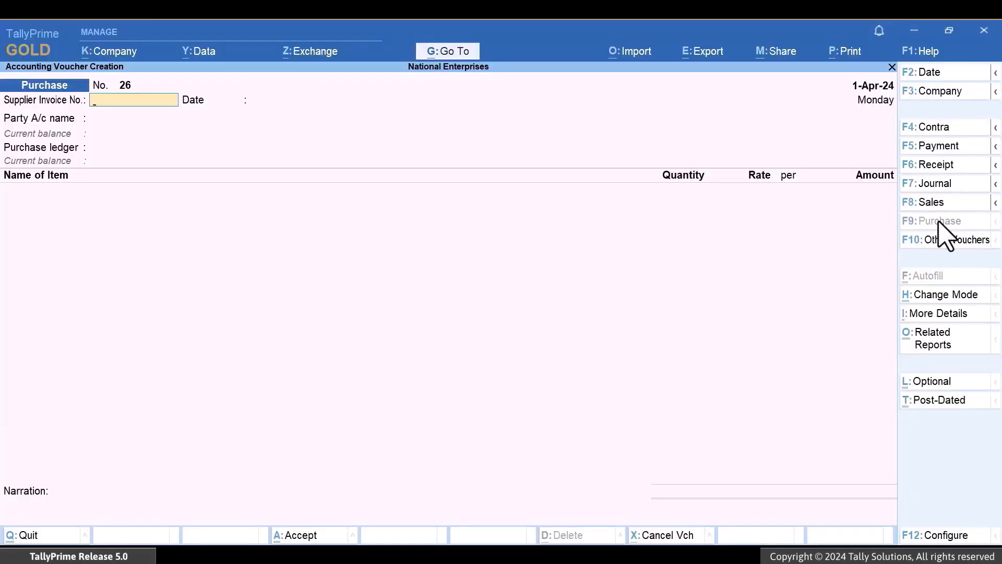
text(687)
key(Return)
key(Return)
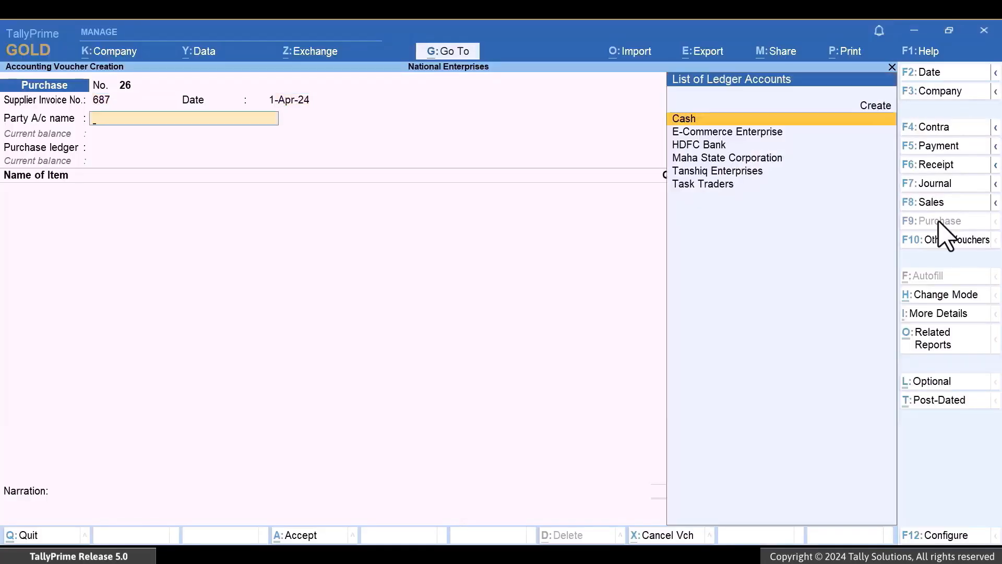
- Select Tanshiq Enterprises as the party account and accept its receipt and party details
key(Down)
key(Down)
key(Down)
key(Down)
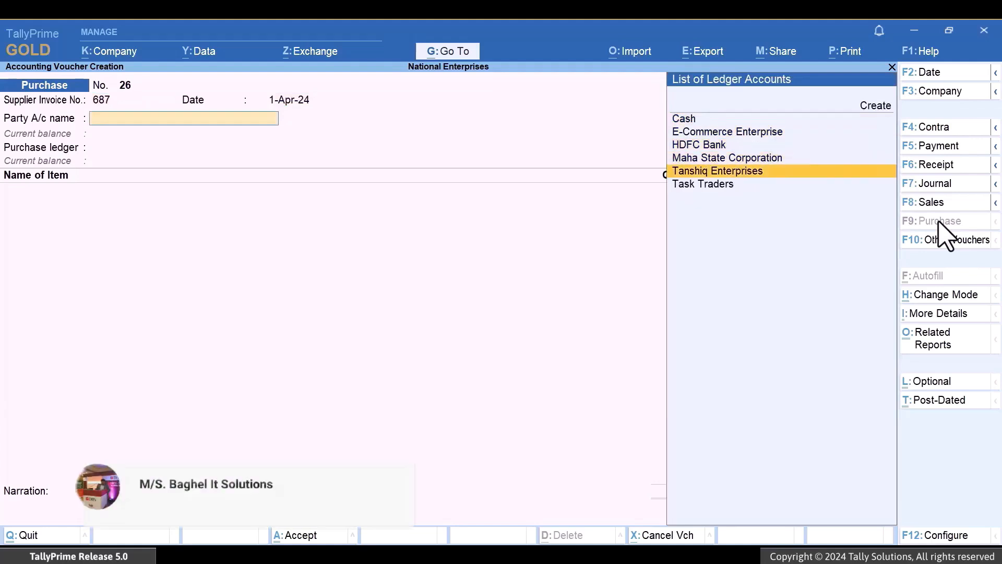
key(Return)
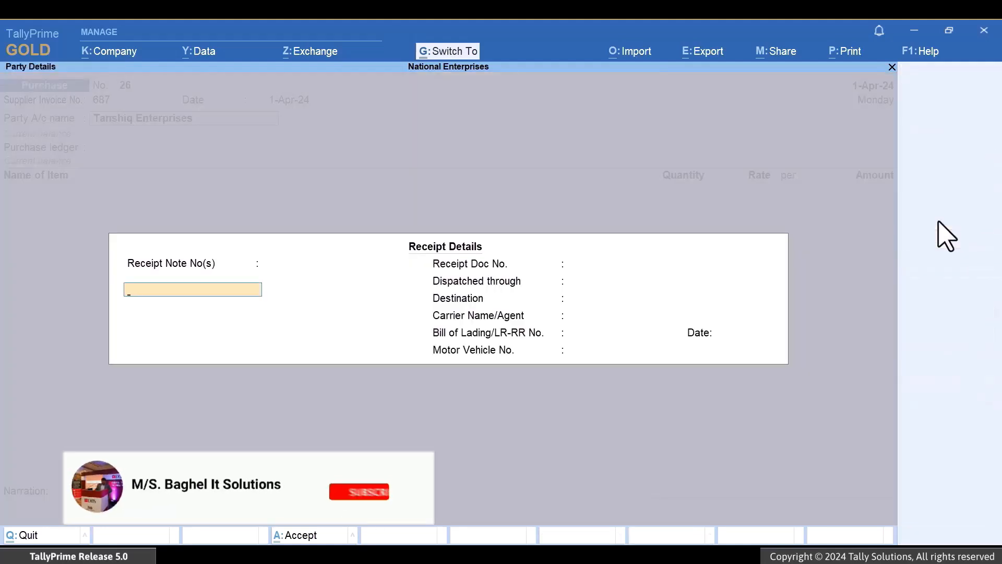
key(ctrl+a)
key(ctrl)
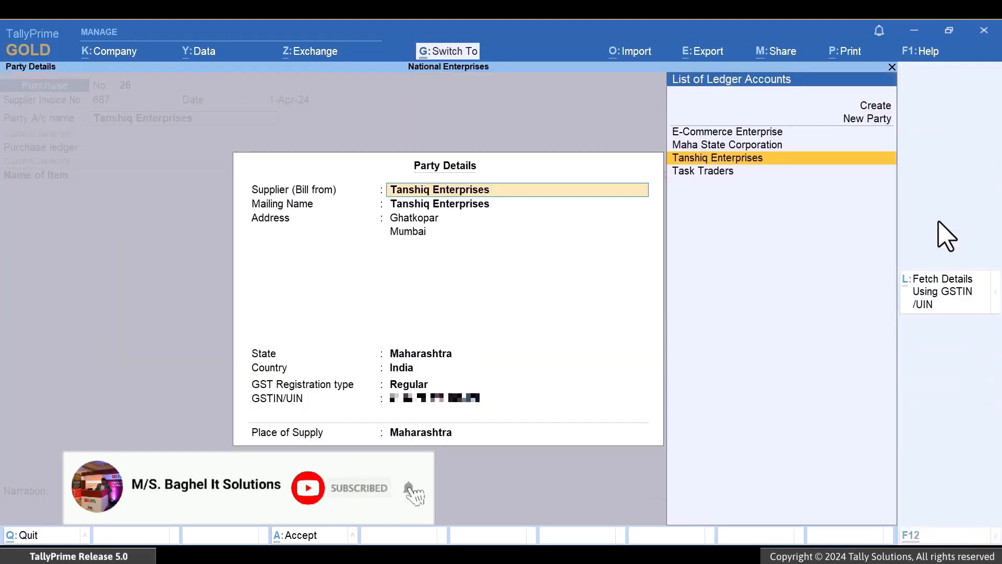
key(ctrl+a)
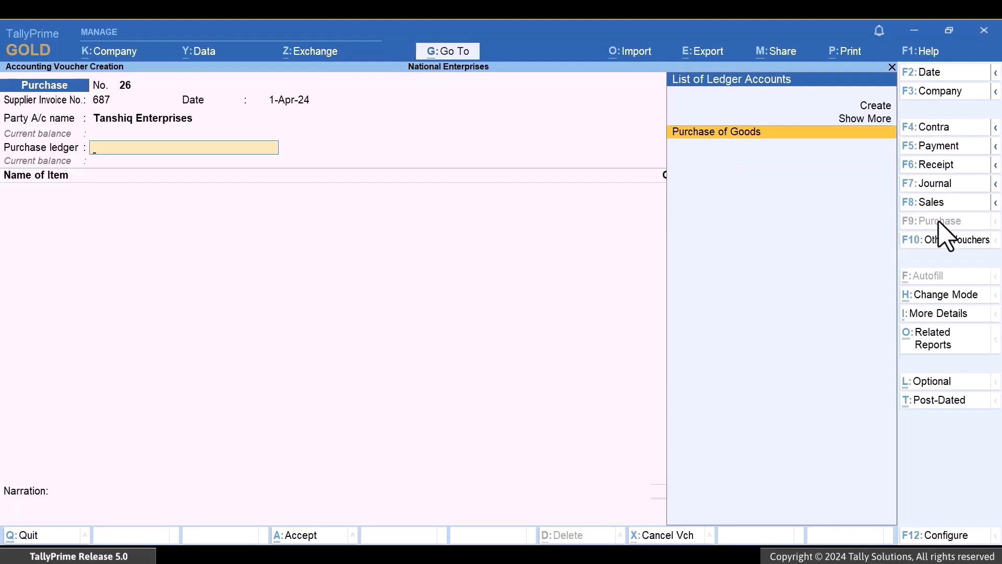
- Select the Purchase of Goods ledger and assign it the 194Q nature of payment, Payment of certain sum for purchase of goods
key(Return)
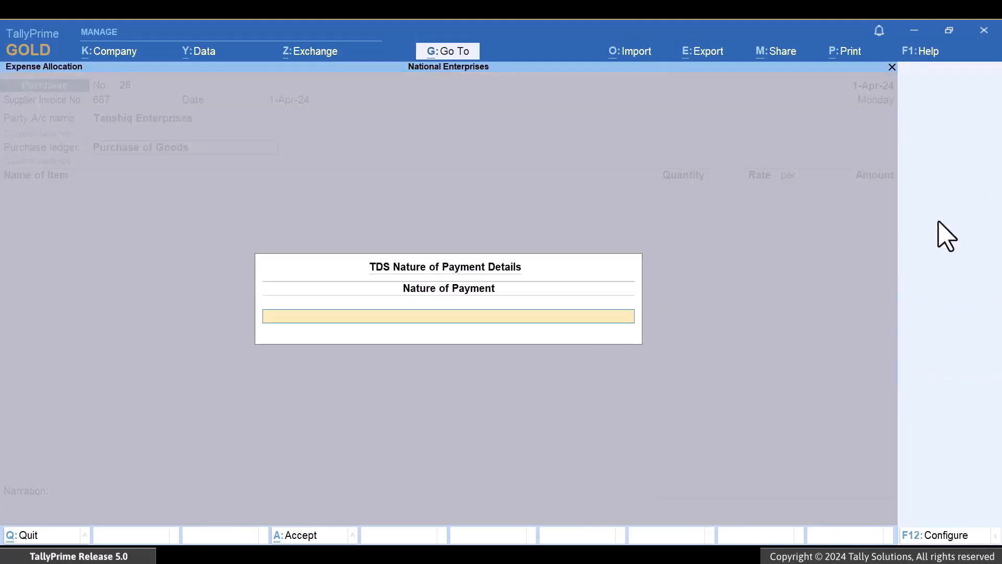
text(1)
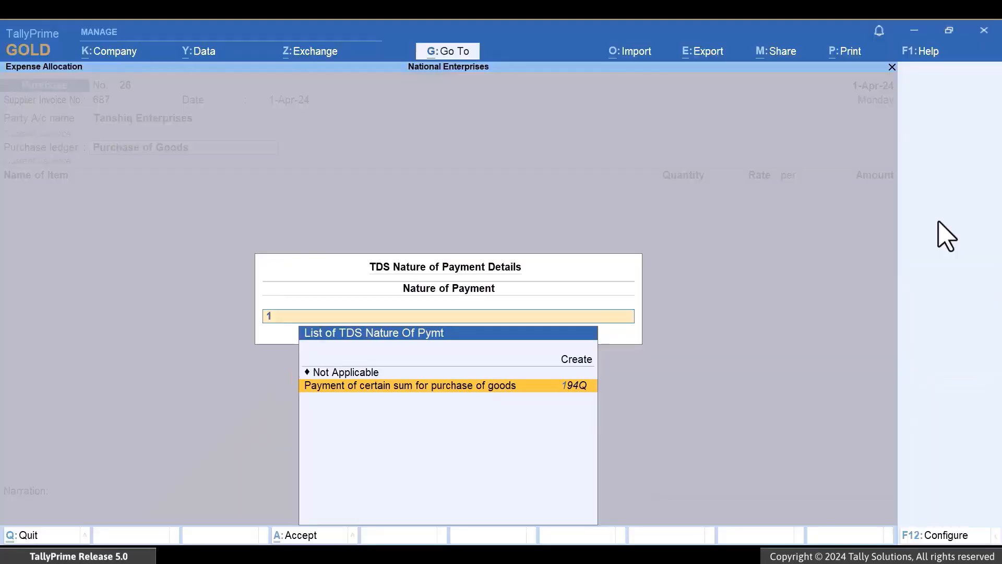
key(Return)
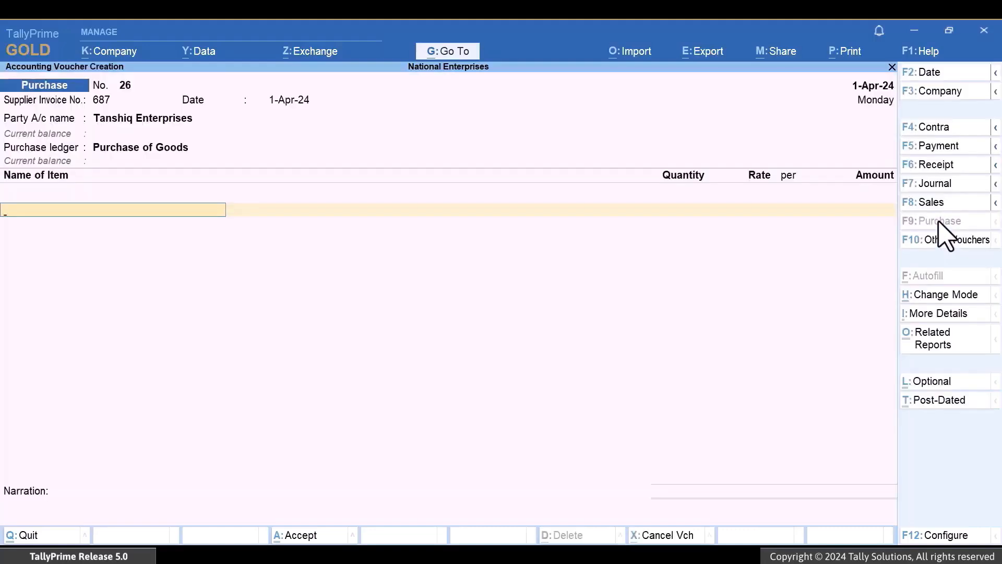
- Add the Steel Rods item with a quantity of 400 tns at a rate of 10,000 per tns, and finish the item list
key(Return)
text(400)
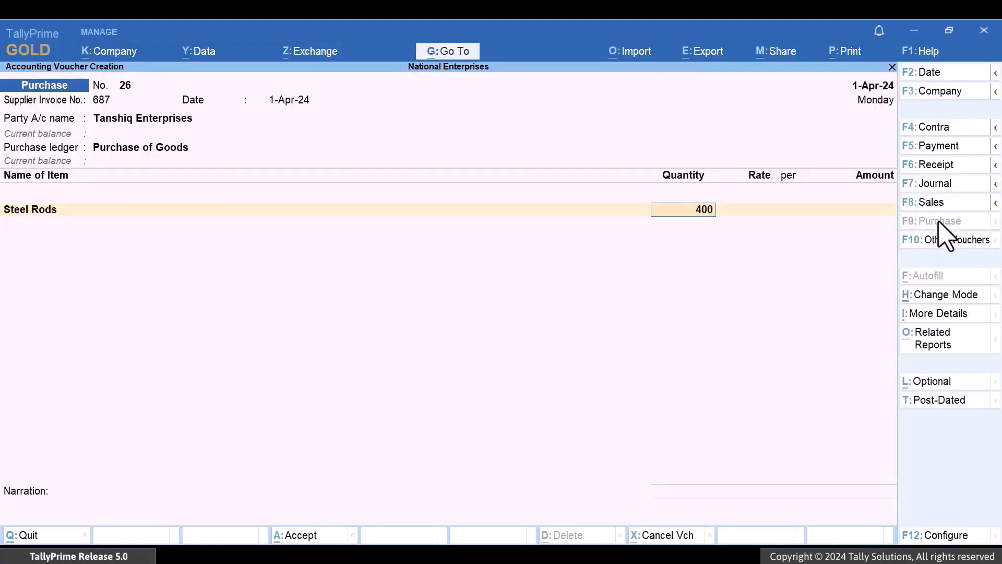
key(Return)
text(10000)
key(Return)
key(Return)
key(Return)
key(Return)
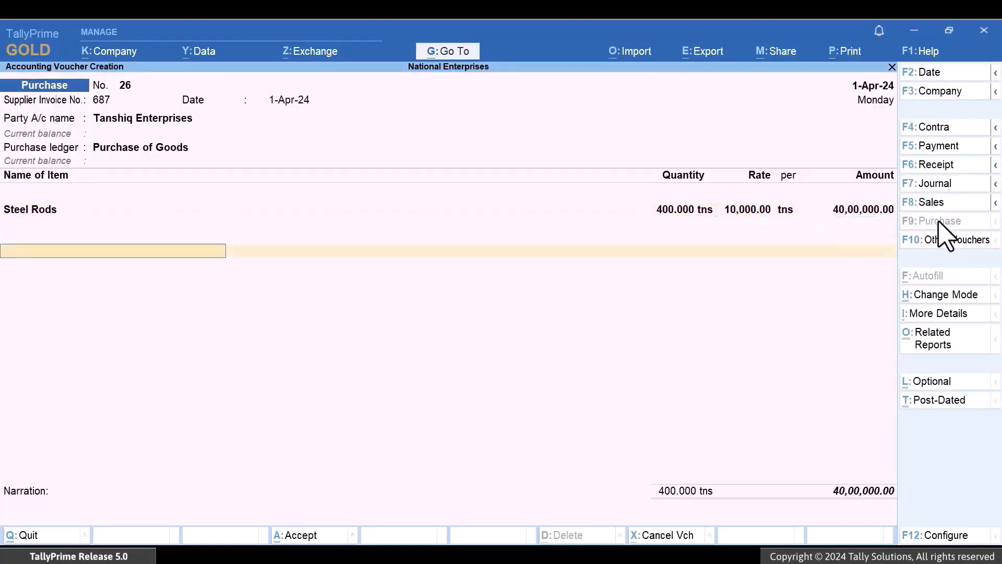
- Add the CGST and SGST tax ledgers below the Steel Rods item and proceed to the narration
text(Cg)
key(Return)
key(Return)
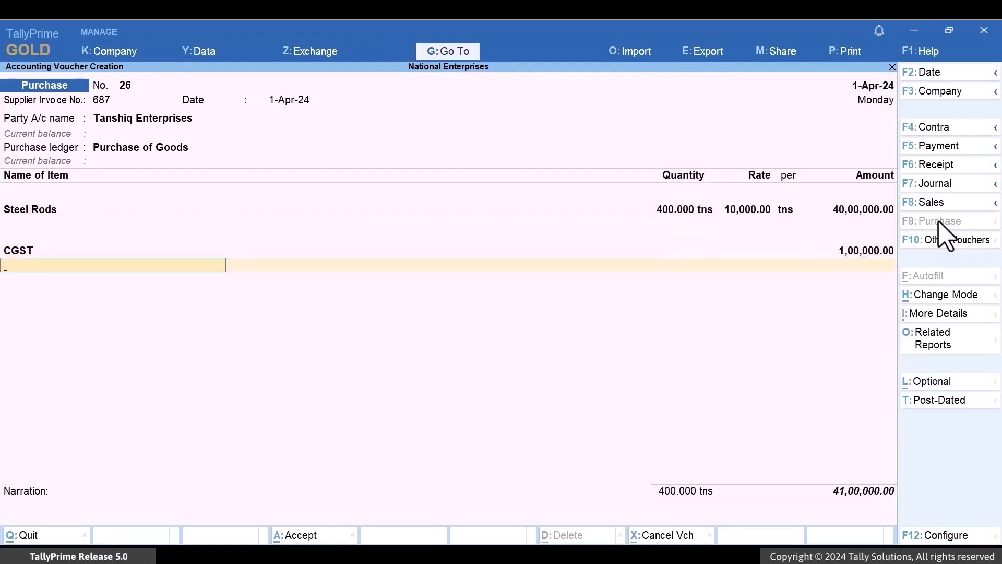
text(Sg)
key(Return)
key(Return)
key(Return)
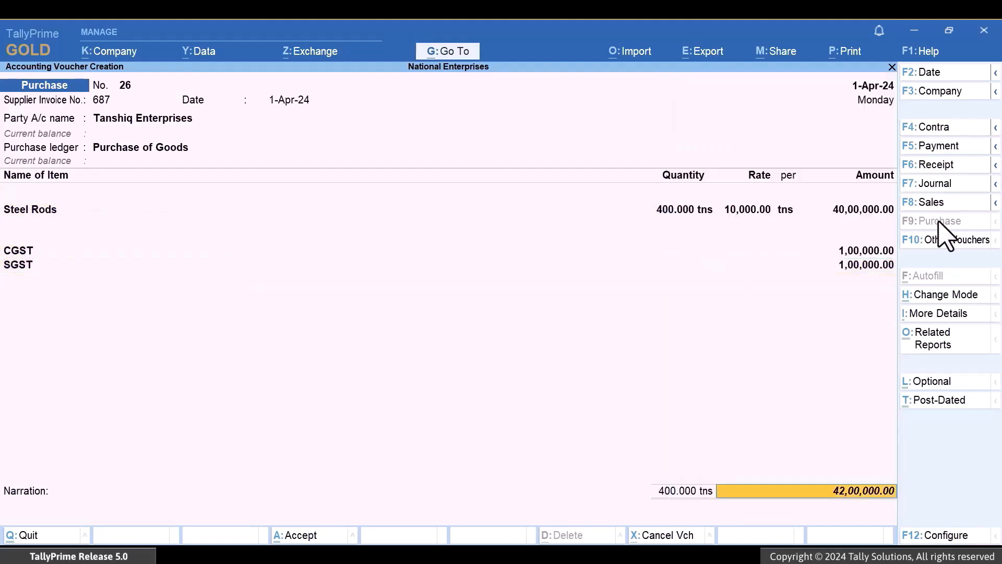
key(Return)
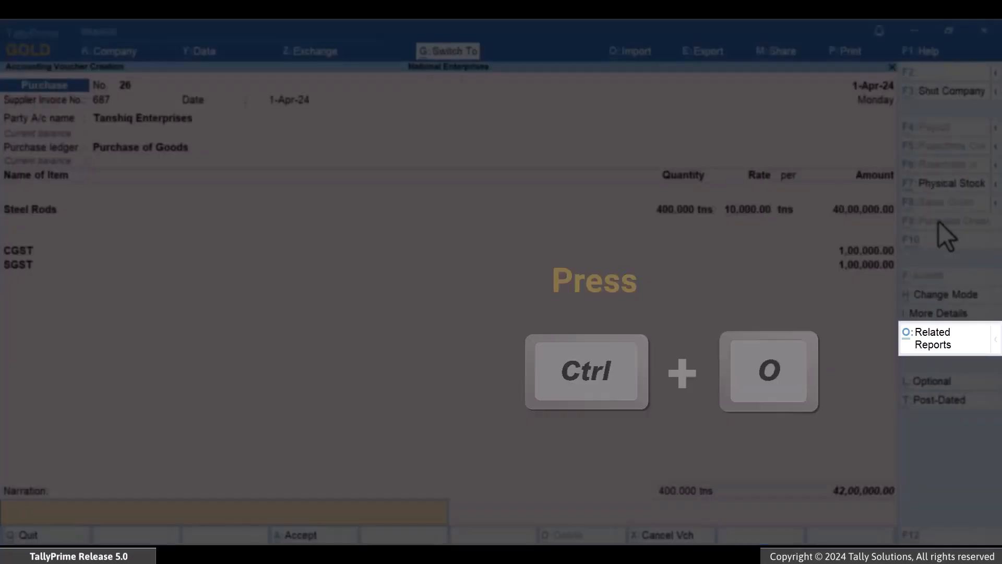
- Open the voucher's TDS - Tax Analysis related report in its detailed view to examine the taxable value and tax rate
key(ctrl+o)
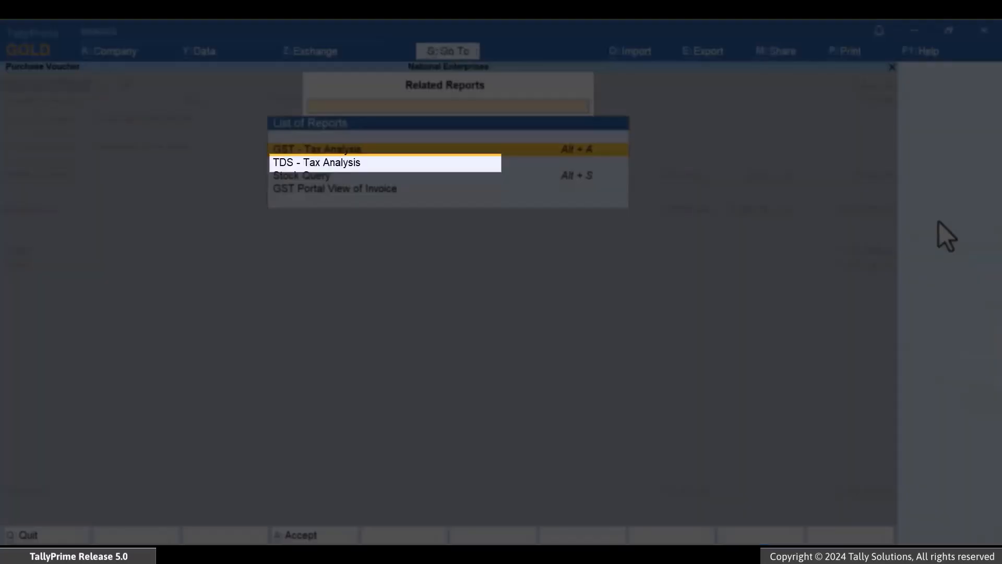
key(Down)
key(Return)
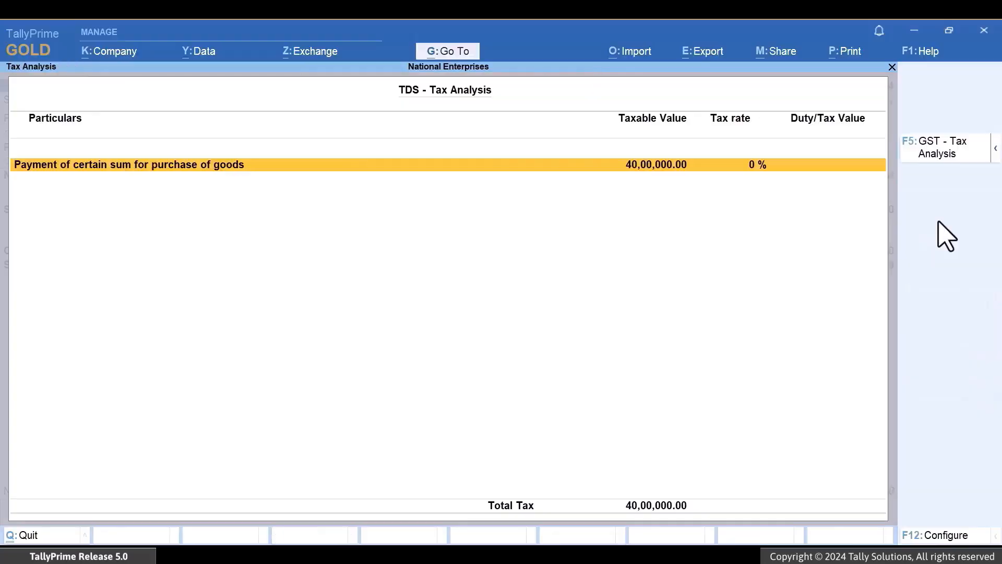
key(alt+F5)
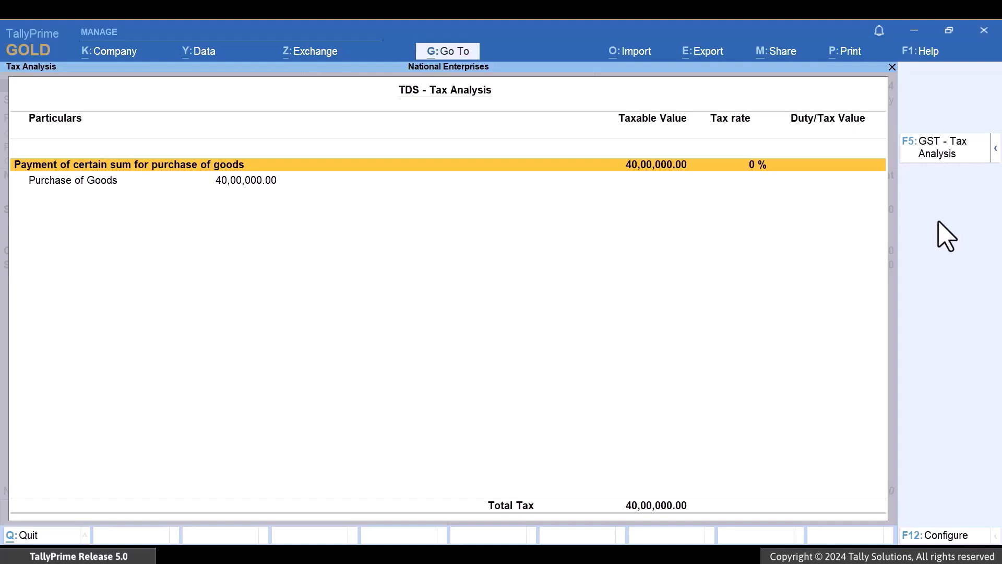
- Save the current purchase voucher and begin the next one with supplier invoice number 767 dated 2-Apr-24
key(Escape)
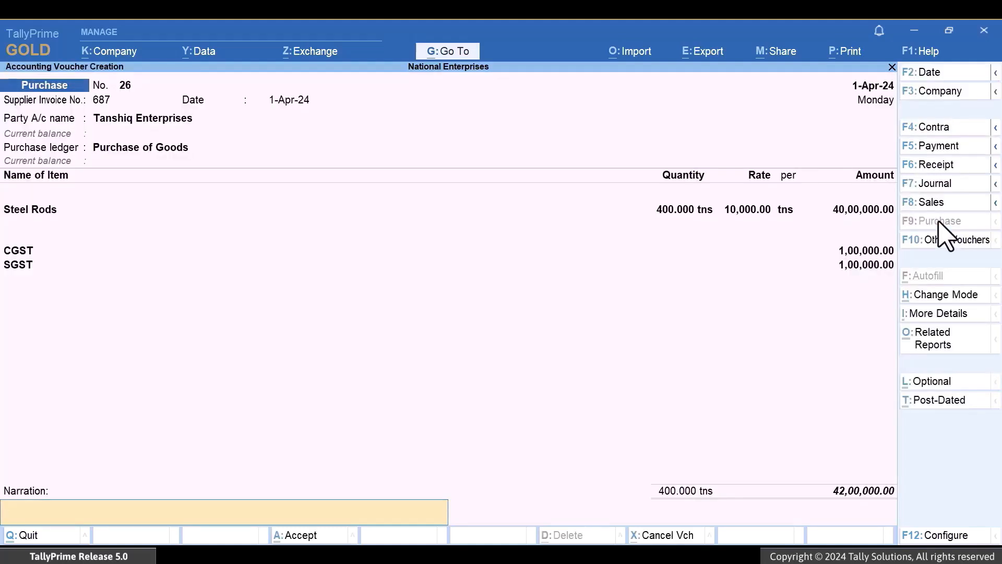
key(Return)
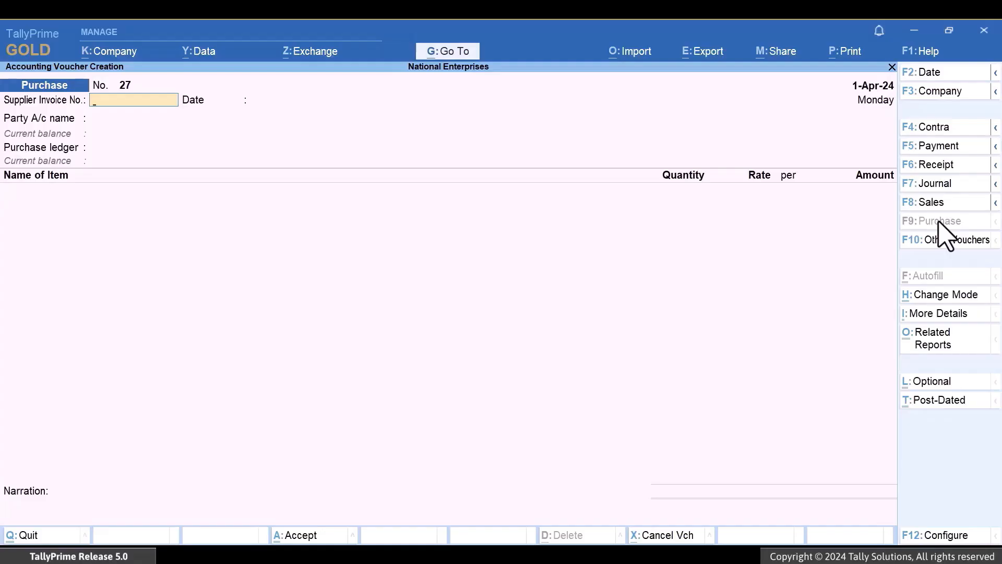
text(767)
key(Return)
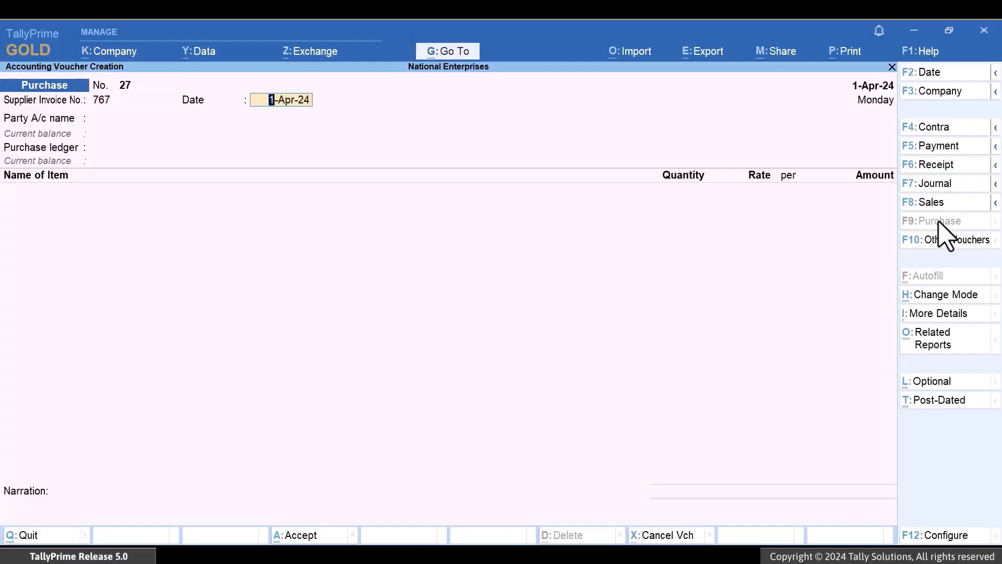
text(2)
key(Return)
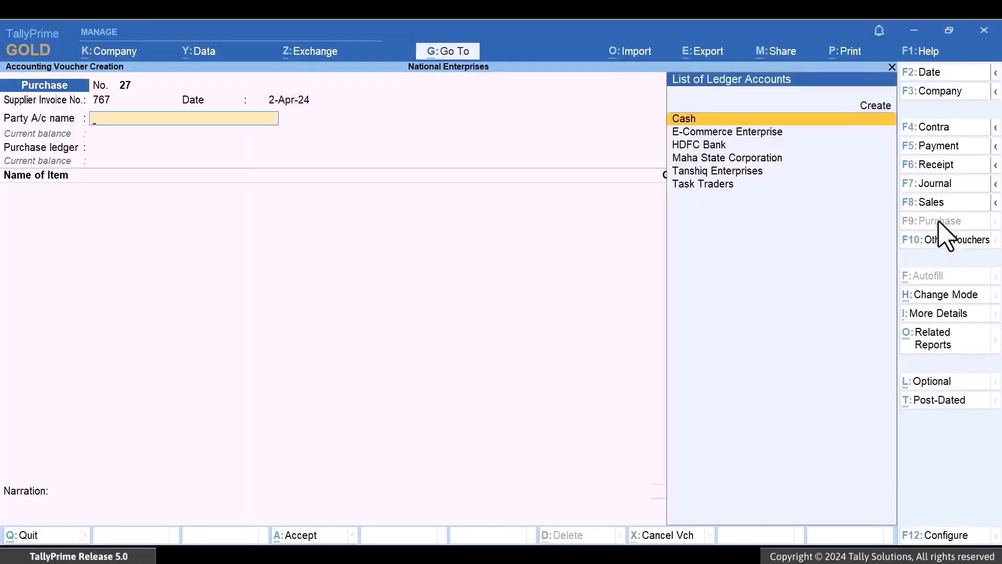
- Select Tanshiq Enterprises as the party, accept its receipt and party details, and choose the Purchase of Goods ledger
key(Down)
key(Down)
key(Down)
key(Down)
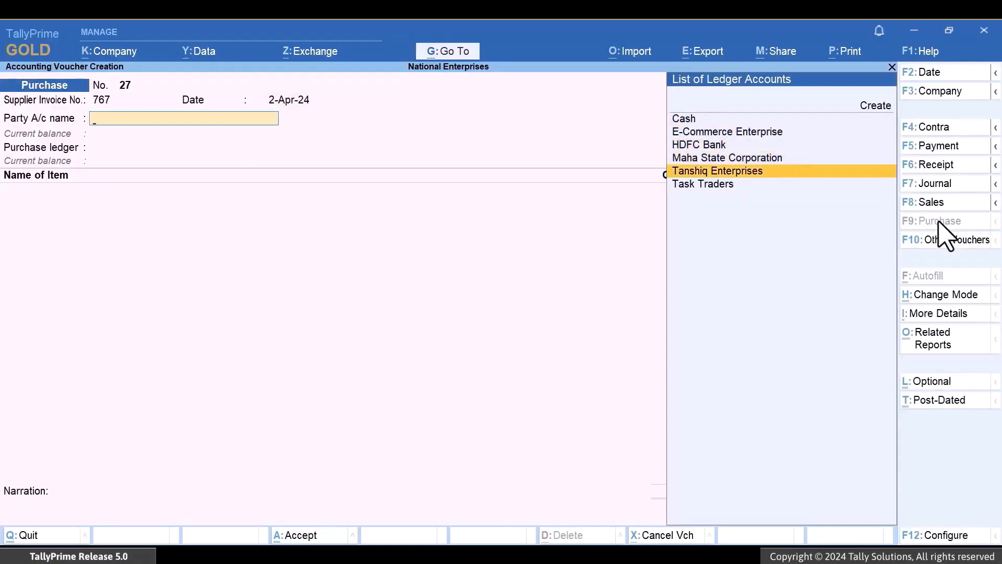
key(Return)
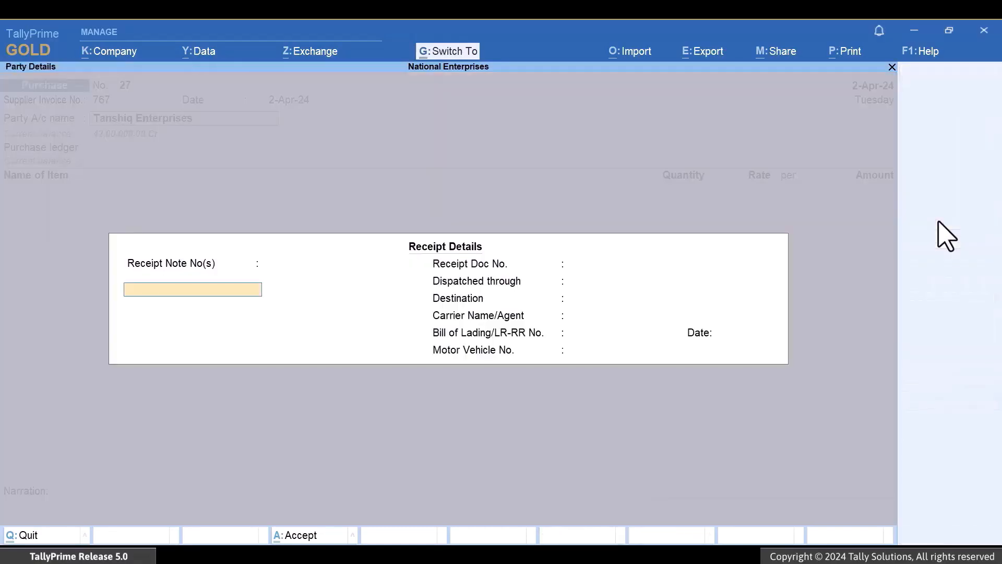
key(ctrl+a)
key(ctrl+a)
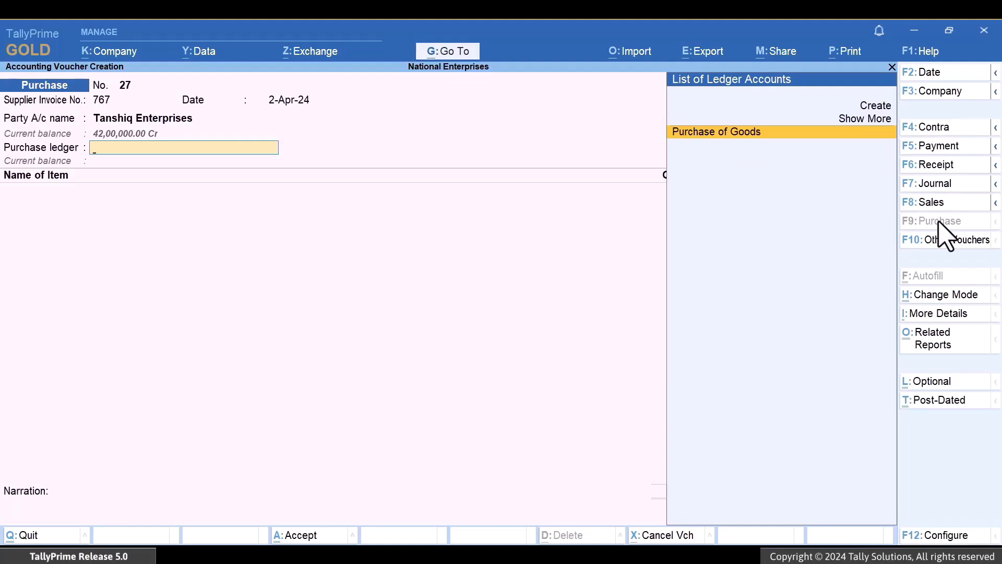
key(Return)
- Add the Steel Rods item with a quantity of 250 tns at a rate of 10,000 per tns, and finish the item list
text(St)
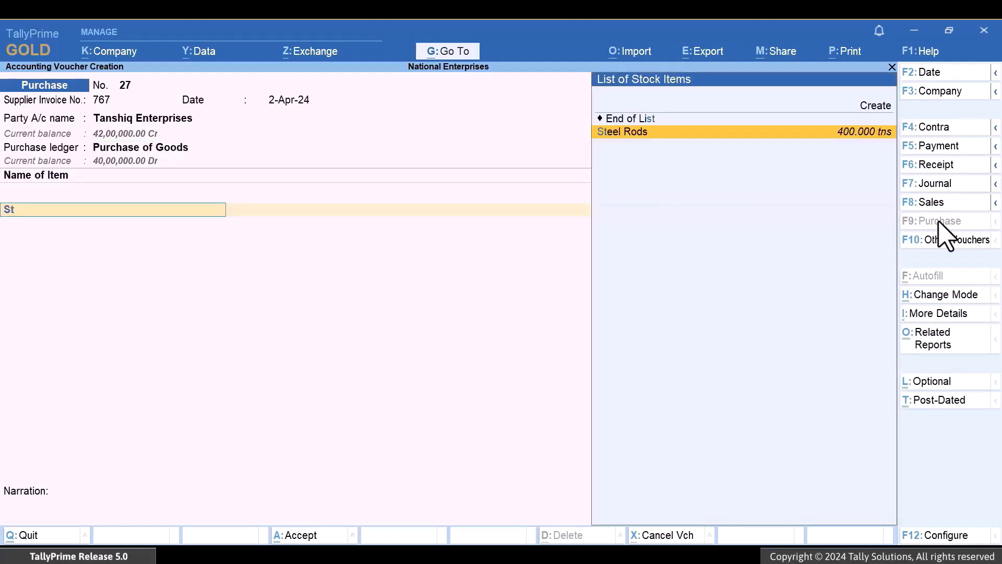
key(Return)
text(250)
key(Return)
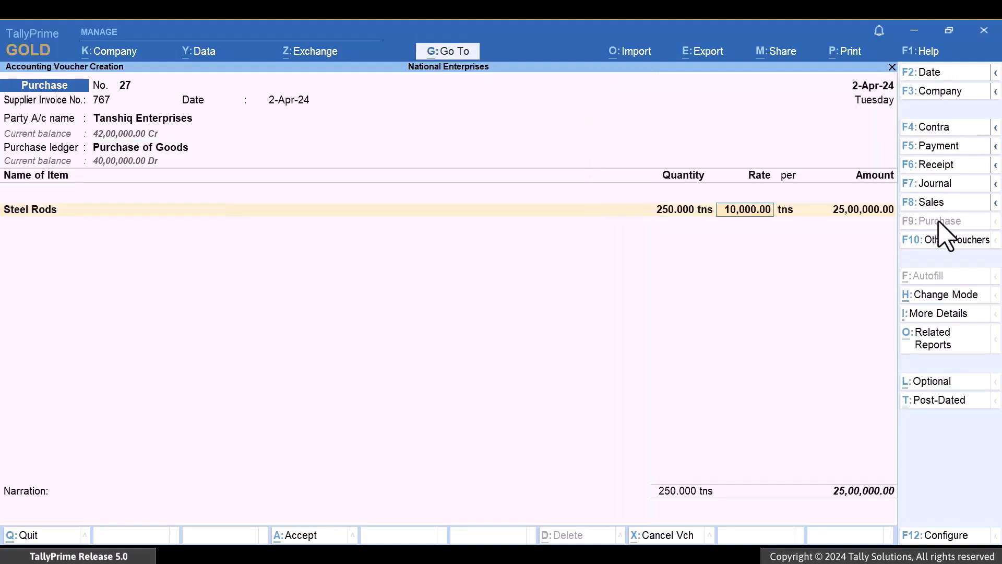
key(Return)
key(Return)
key(Return)
- Add the CGST and SGST tax ledgers below the Steel Rods item
text(Cg)
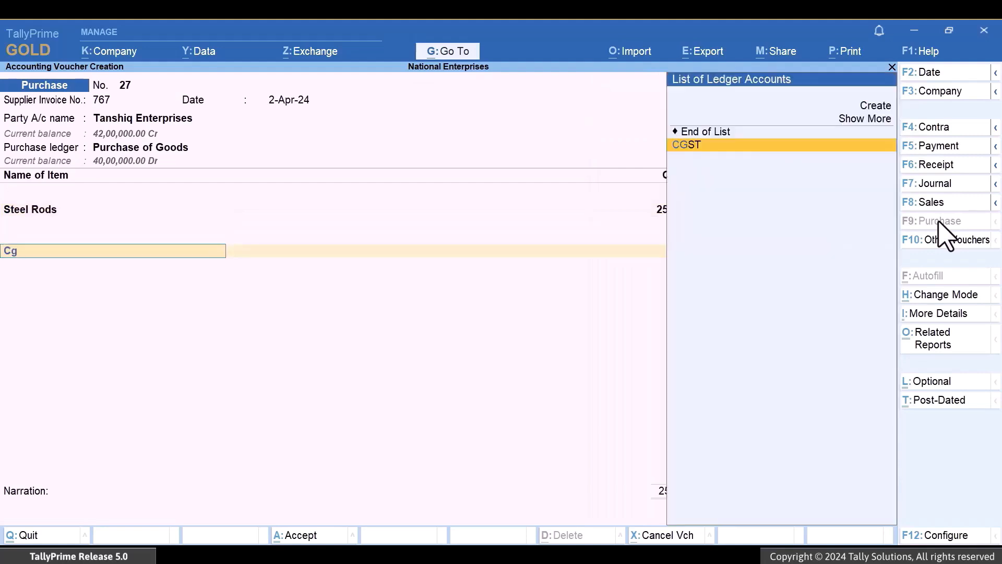
key(Return)
key(Return)
text(Sg)
key(Return)
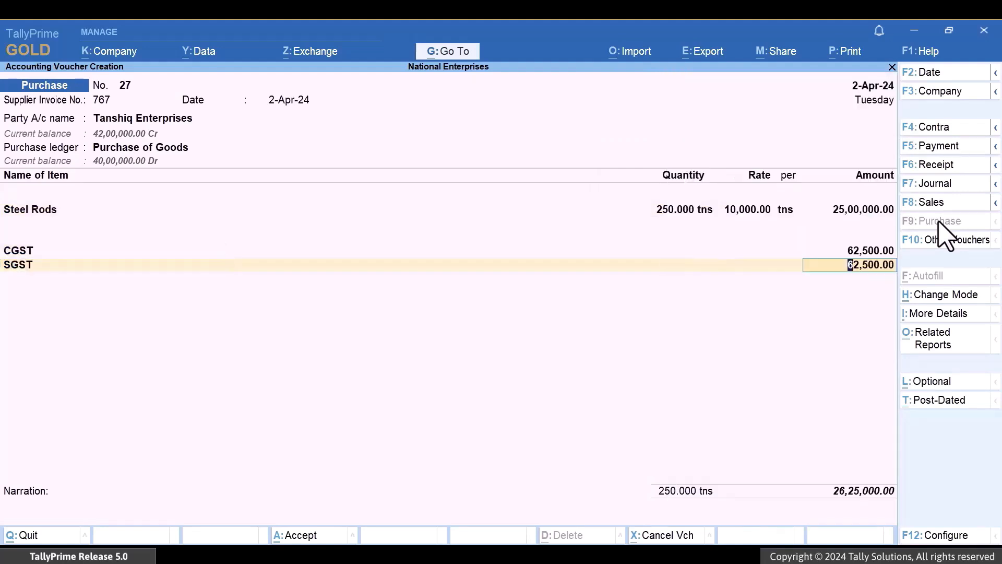
key(Return)
- Add the TDS on Purchase of Goods 194Q ledger below SGST and proceed to the narration
text(T)
key(Return)
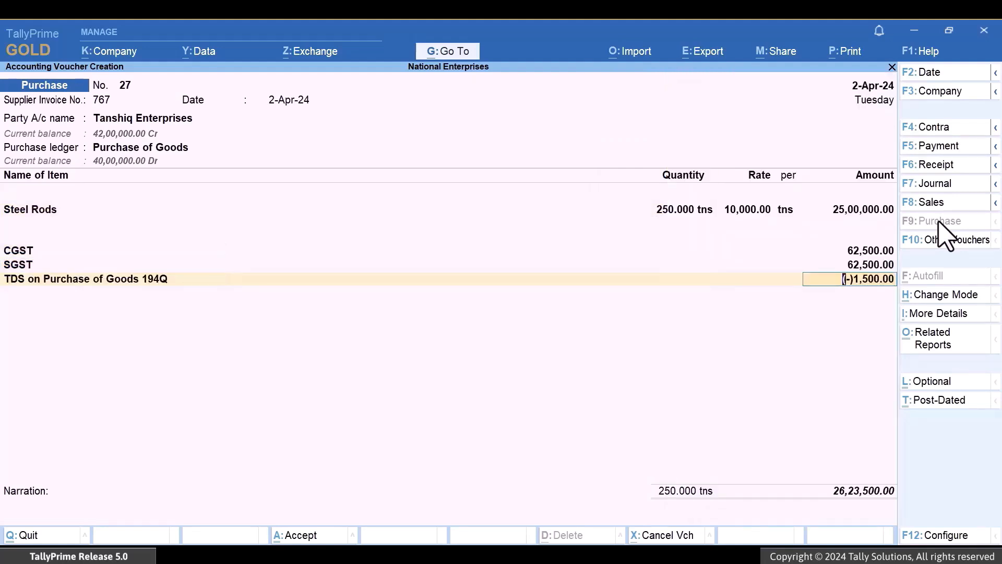
key(Return)
key(Return)
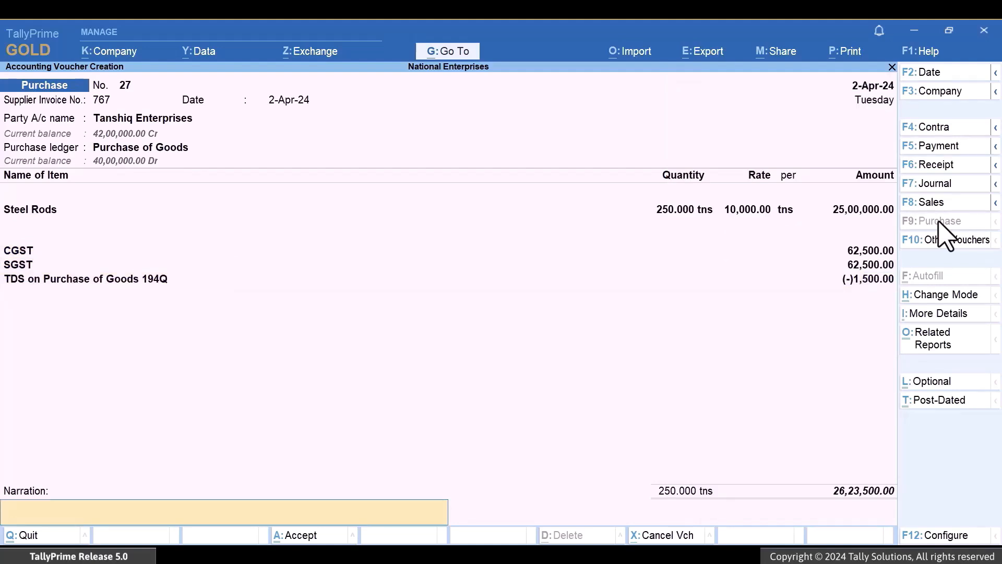
text(-)
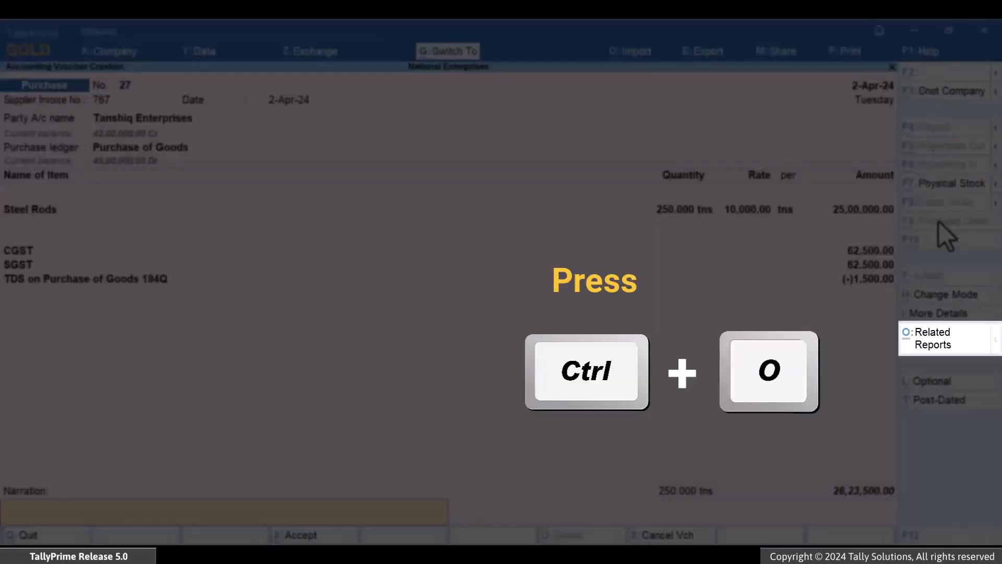
- Examine the assessable value, exemption value and income tax in the voucher's detailed TDS - Tax Analysis report
key(ctrl+o)
key(Down)
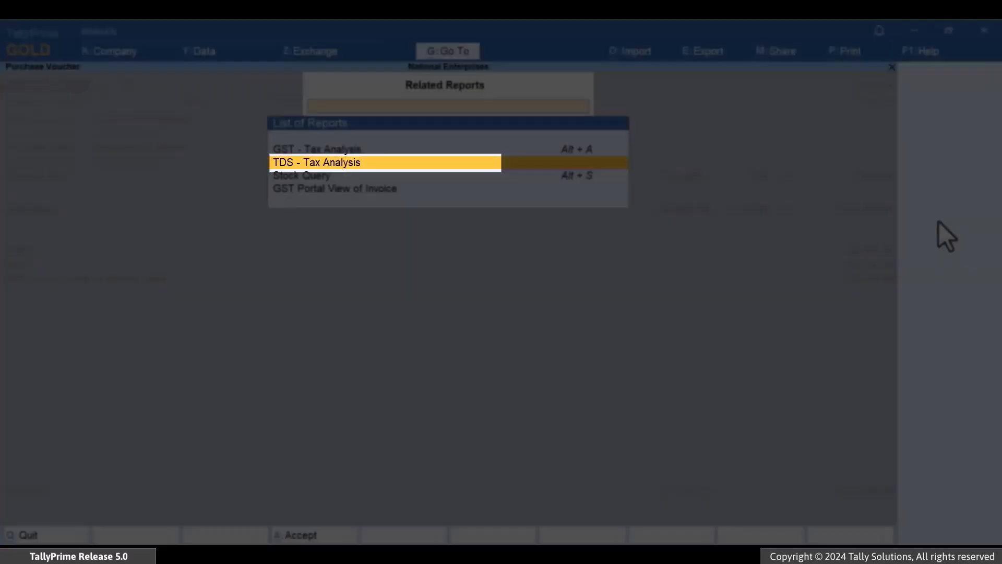
key(Return)
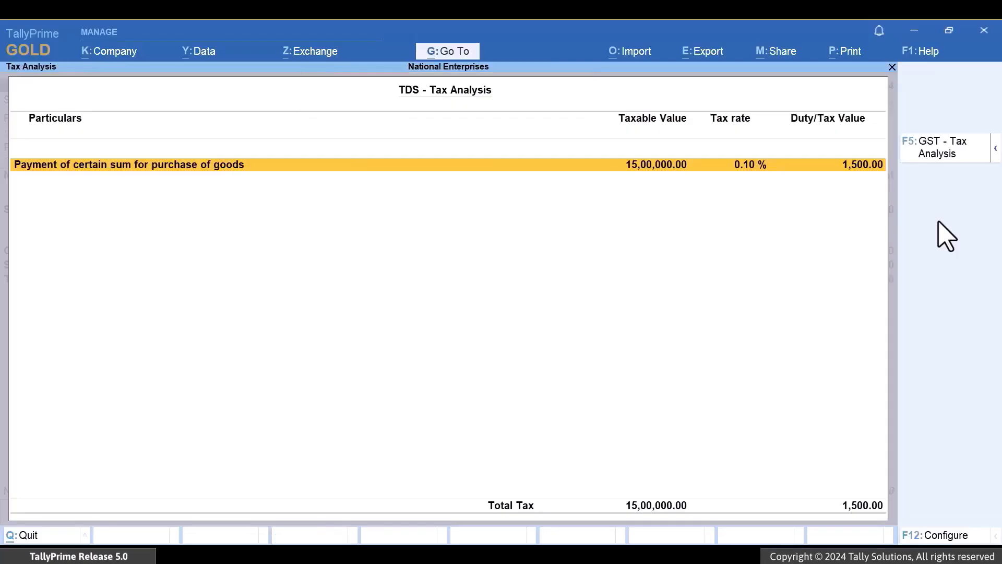
key(alt+F5)
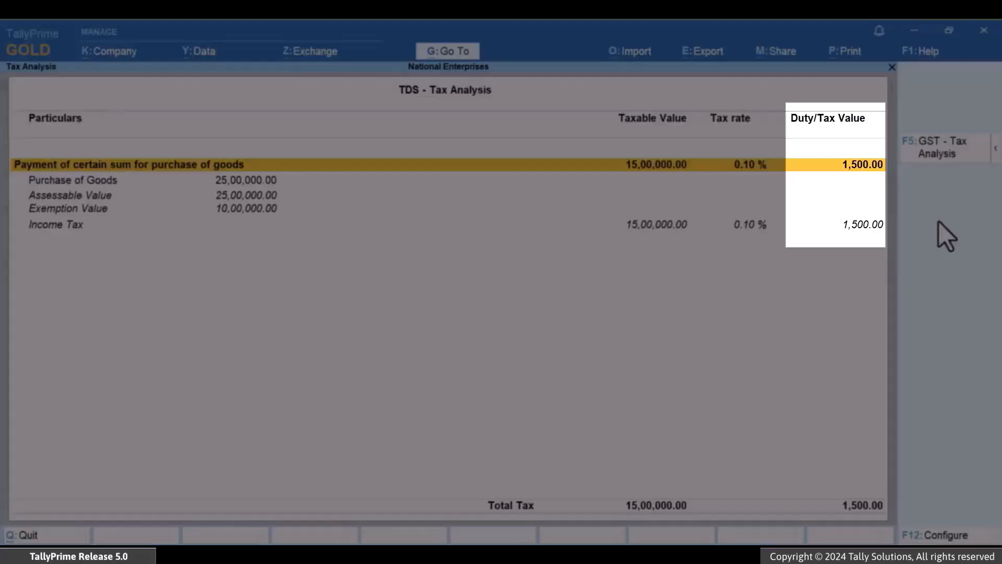
key(Down)
key(Down)
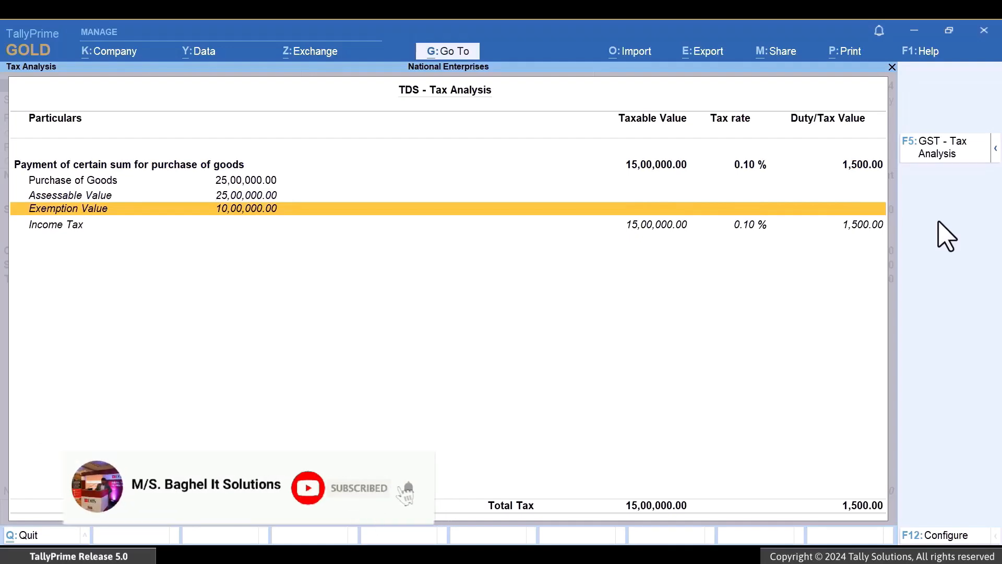
key(Down)
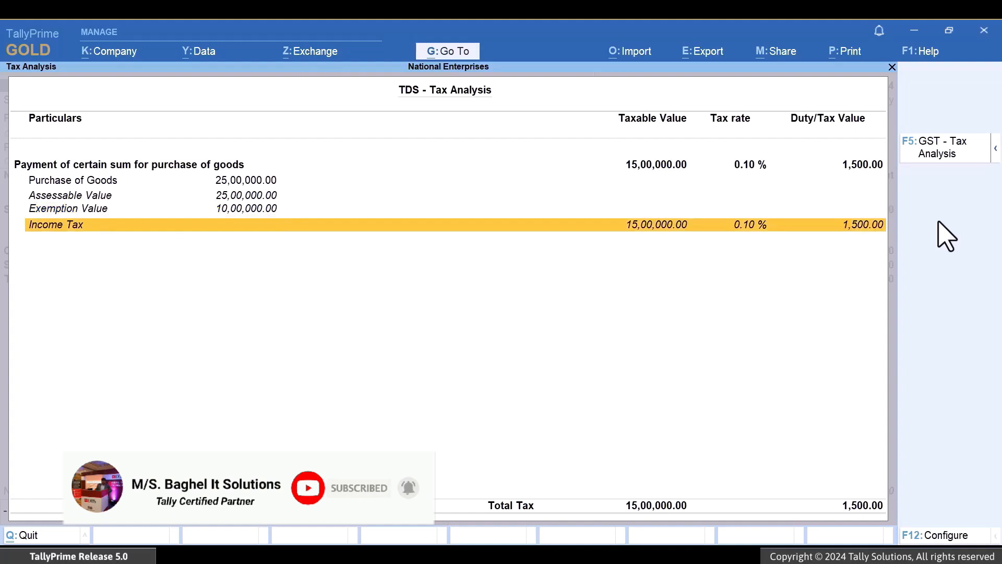
key(Escape)
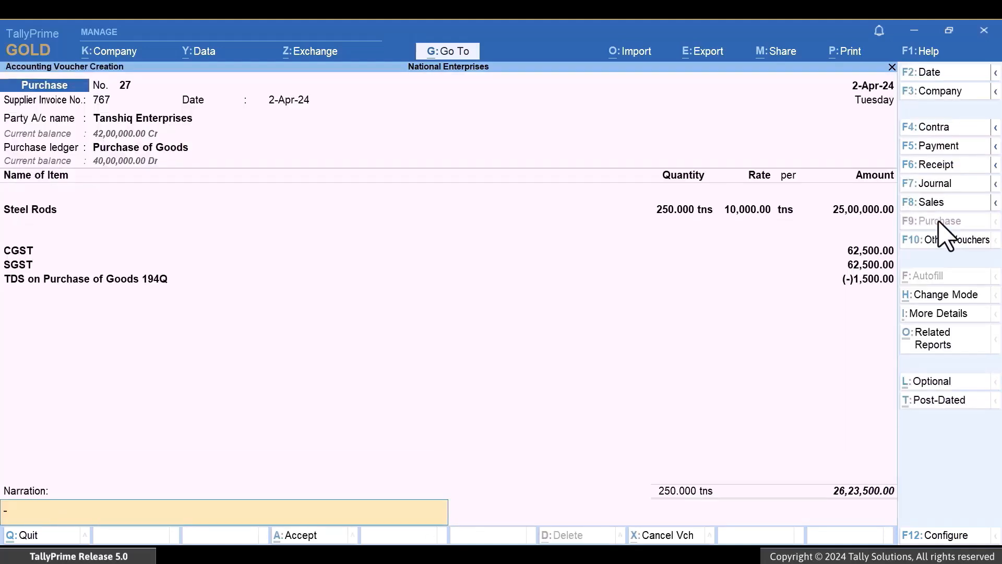
- Accept and save the purchase voucher with TDS, and open the Form 26Q report
key(Return)
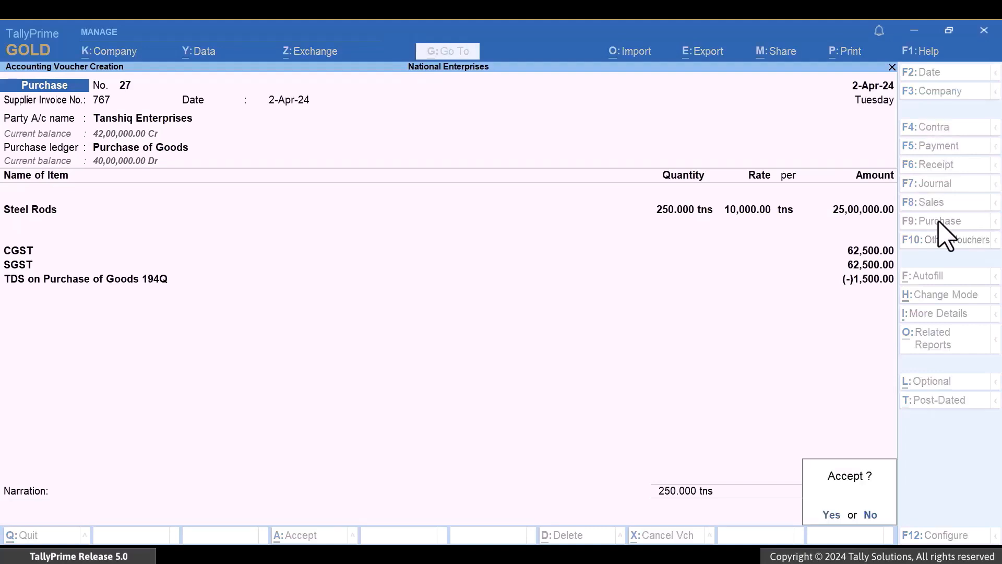
key(Return)
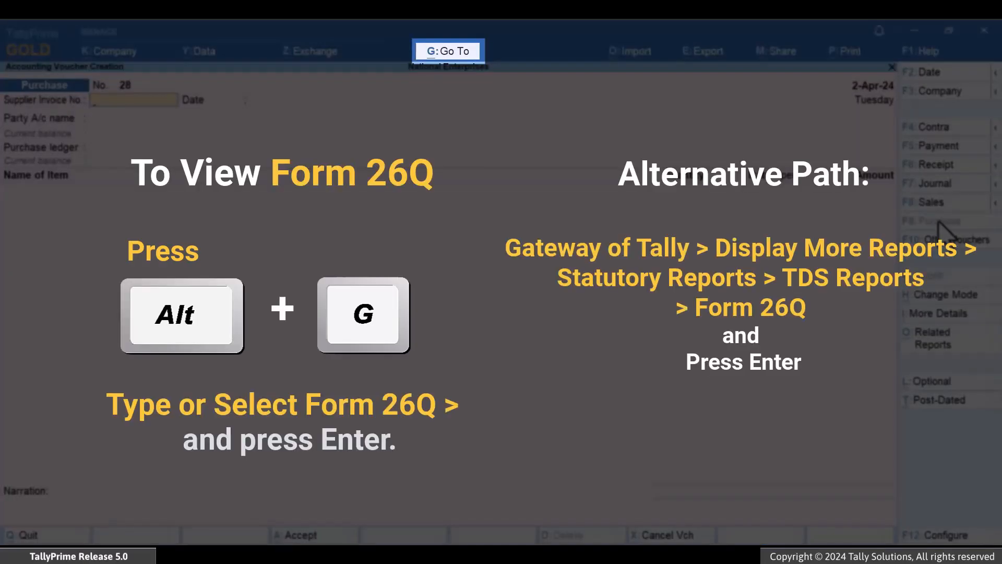
key(alt)
key(alt+g)
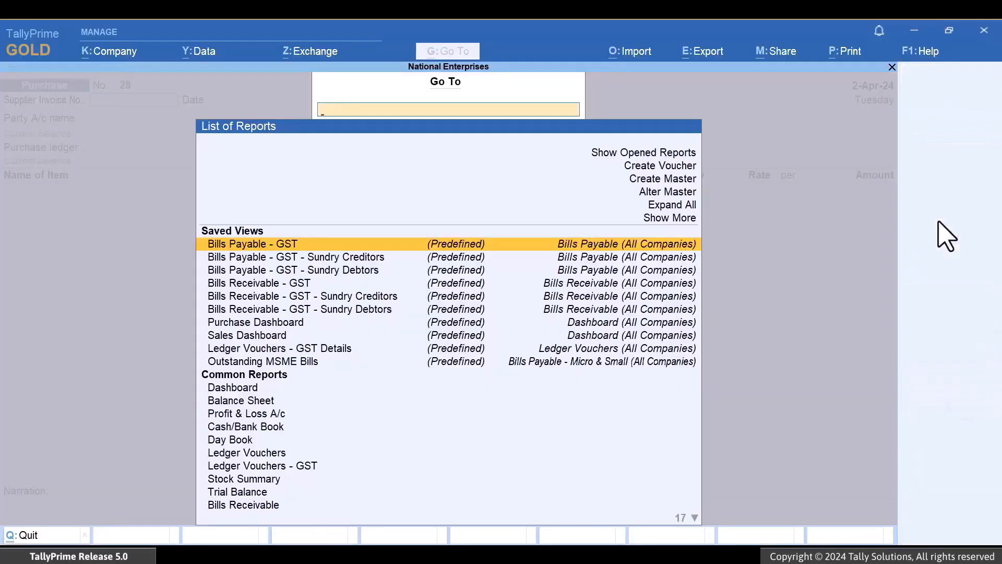
text(26)
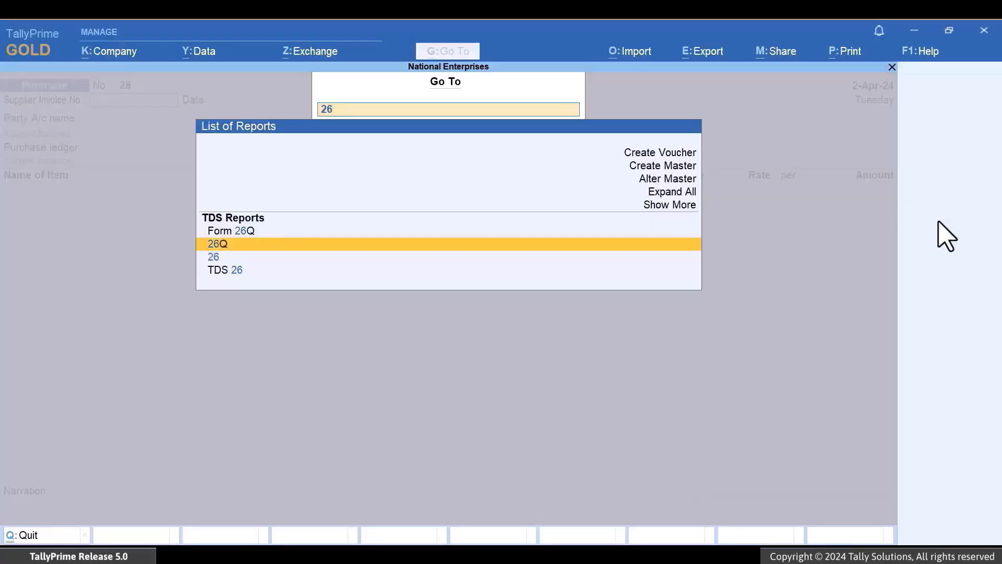
key(Return)
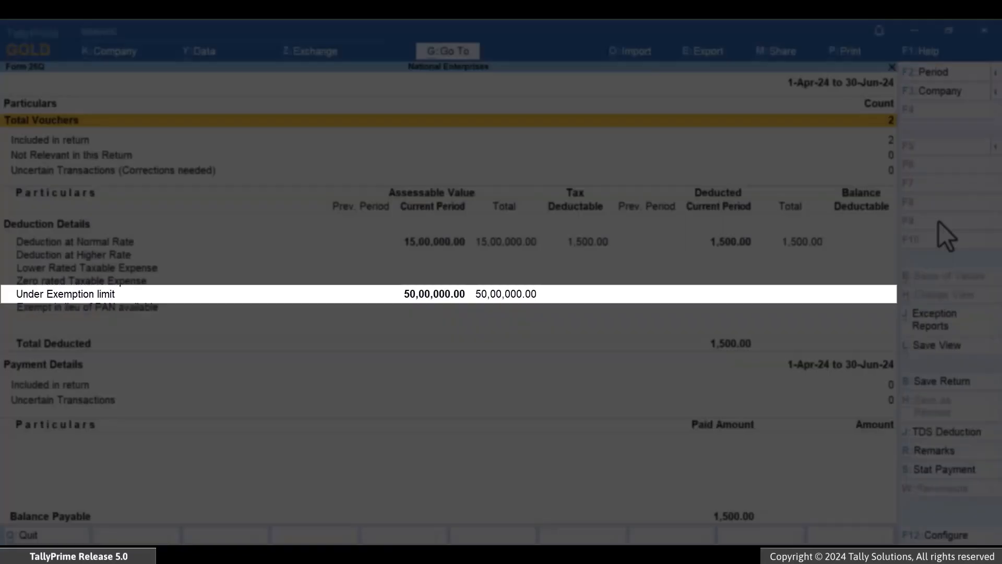
- Drill into Under Exemption limit for Tanshiq Enterprises down to the voucher register, examine the vouchers, and return to the Form 26Q summary
key(Down)
key(Down)
key(Down)
key(Down)
key(Down)
key(Down)
key(Down)
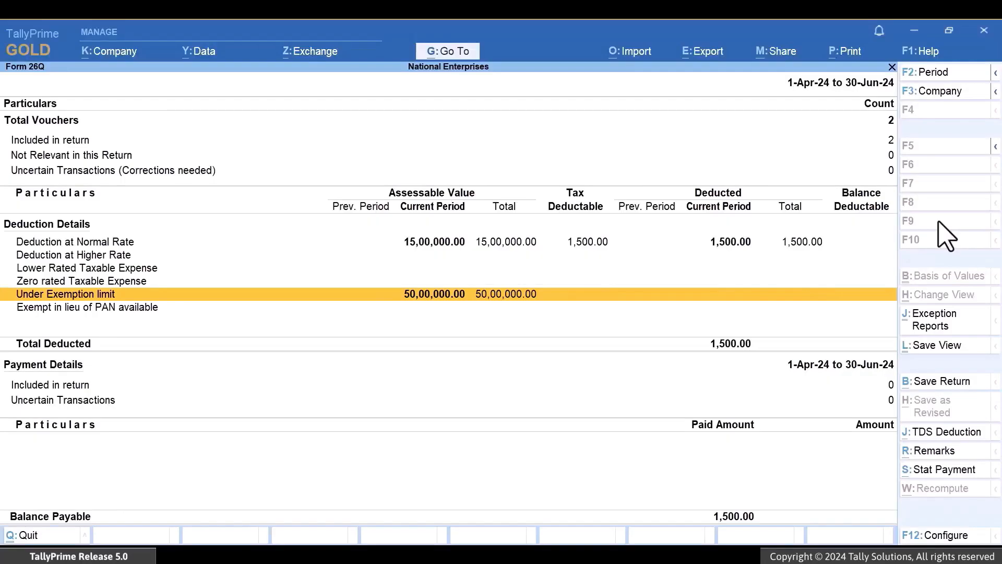
key(Return)
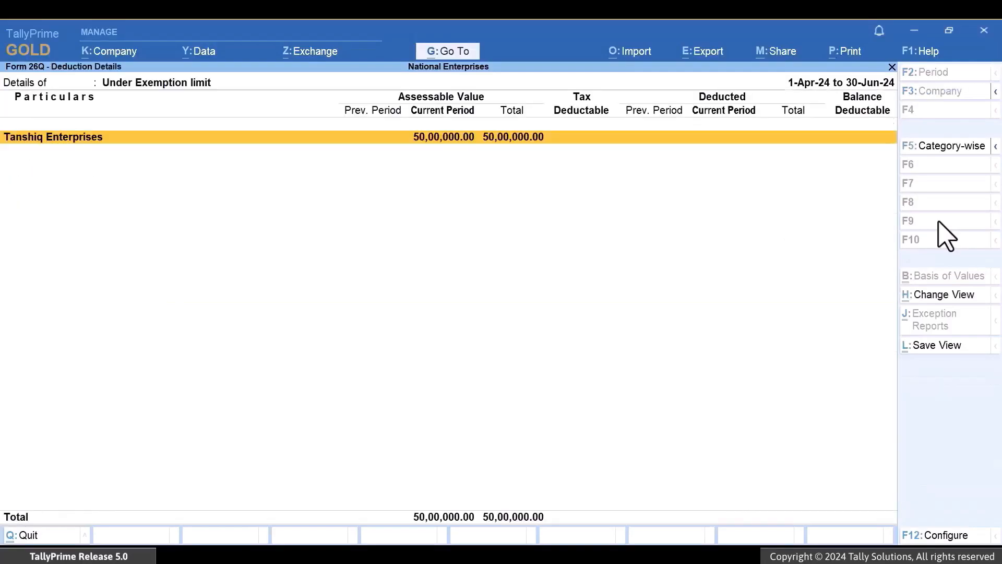
key(Return)
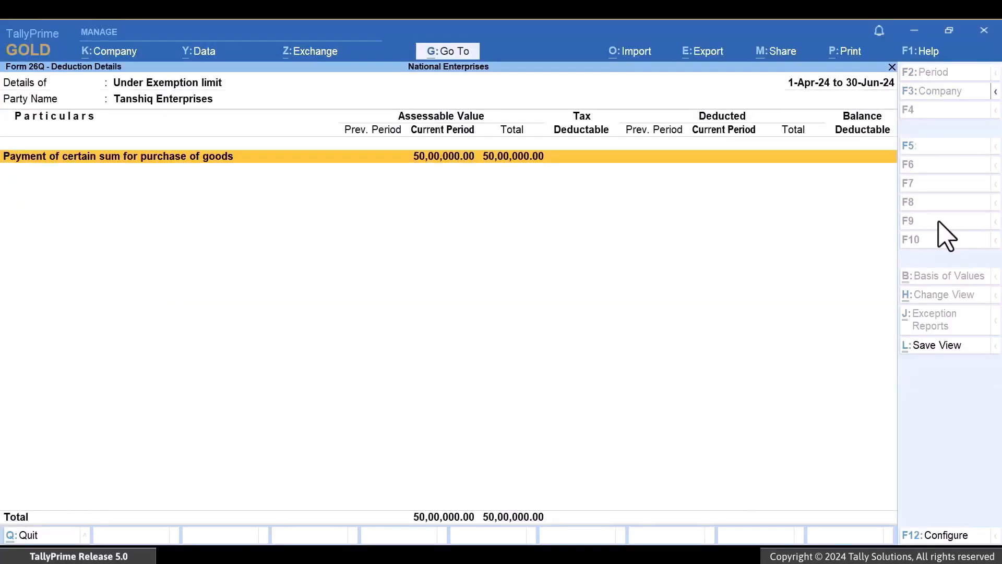
key(Return)
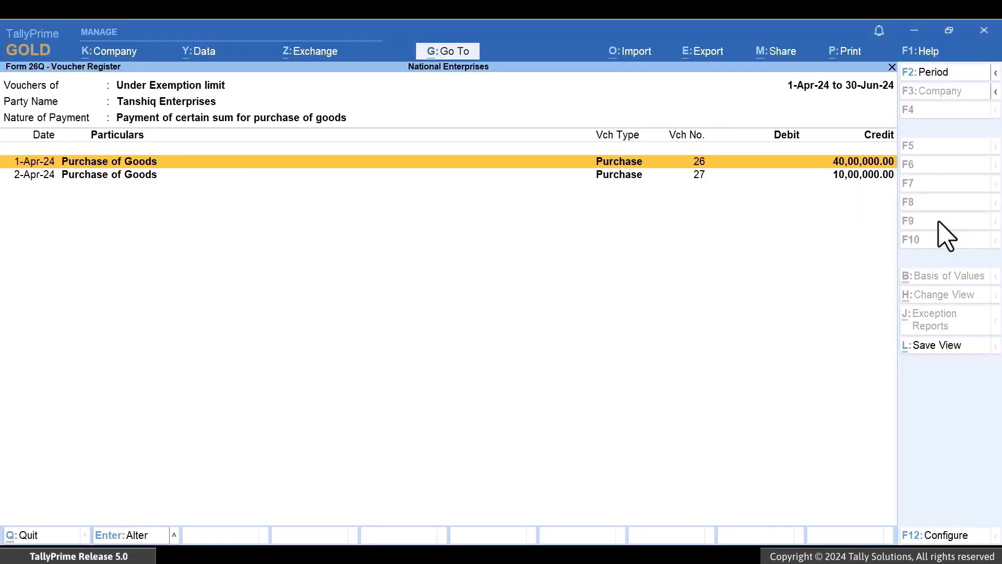
key(Escape)
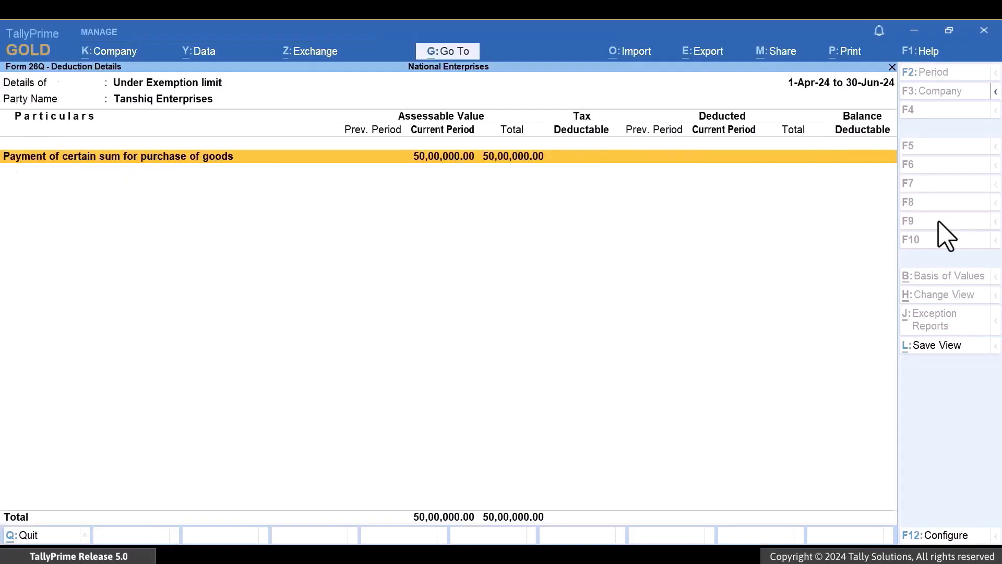
key(Escape)
key(Escape)
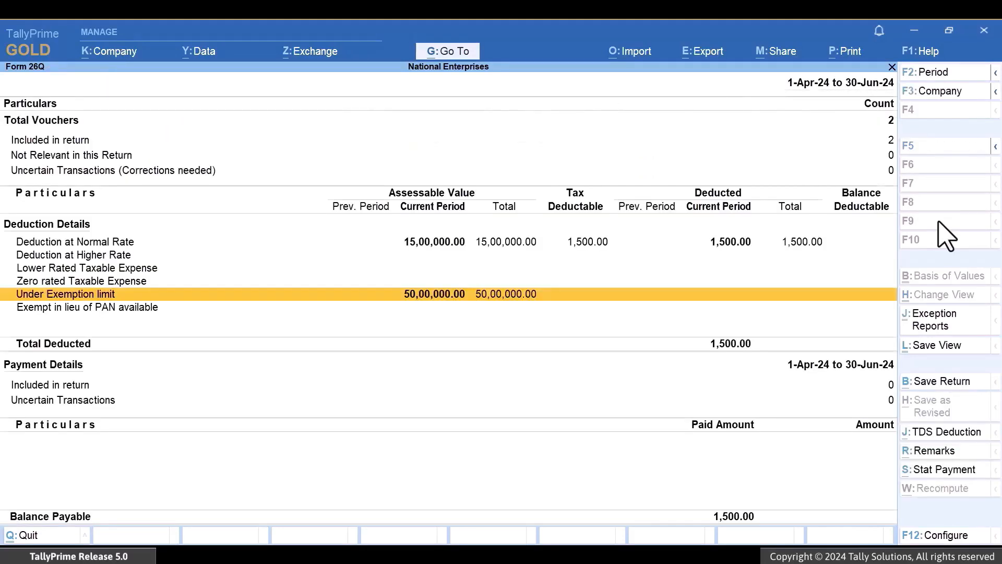
- Go to the Deduction at Normal Rate row in the Deduction Details of Form 26Q
key(Up)
key(Up)
key(Up)
key(Up)
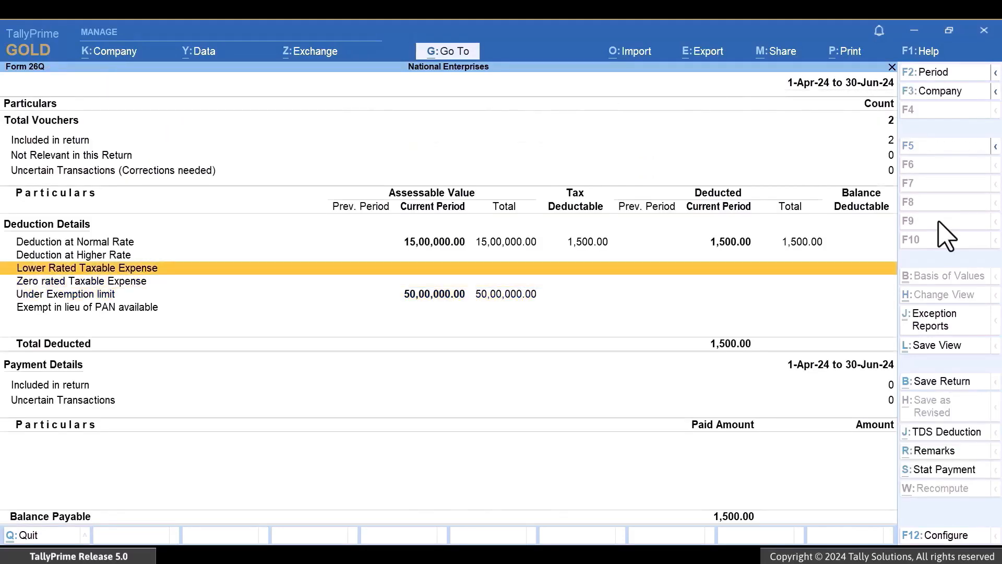